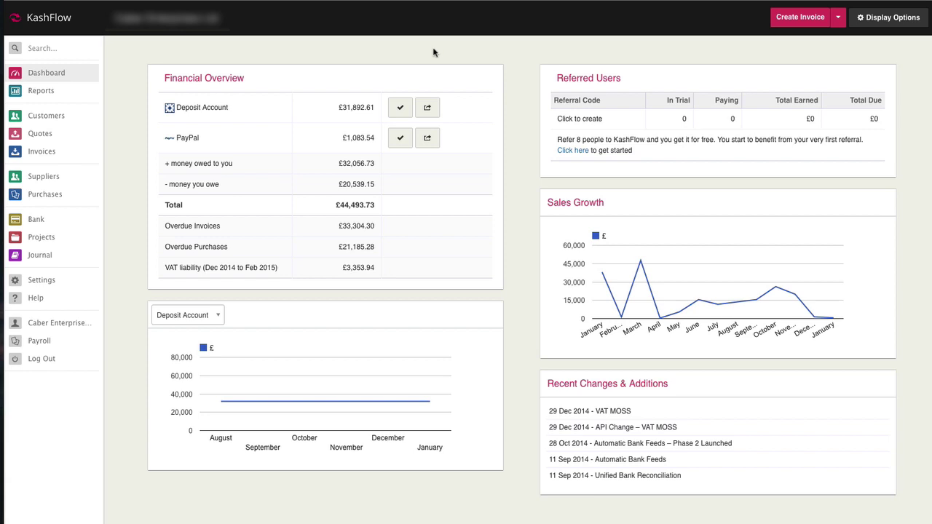
Step: Start a new invoice from the Invoices list and open its customer selection
click(44, 152)
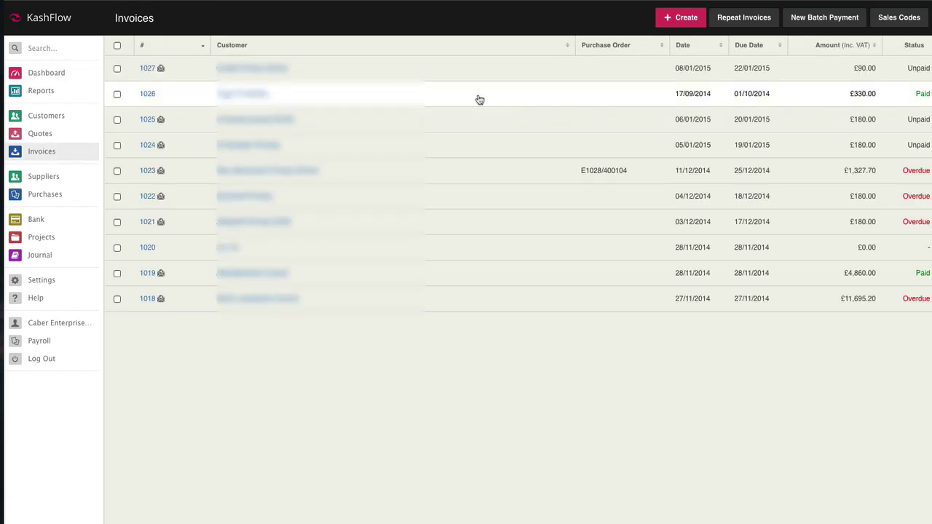
click(688, 21)
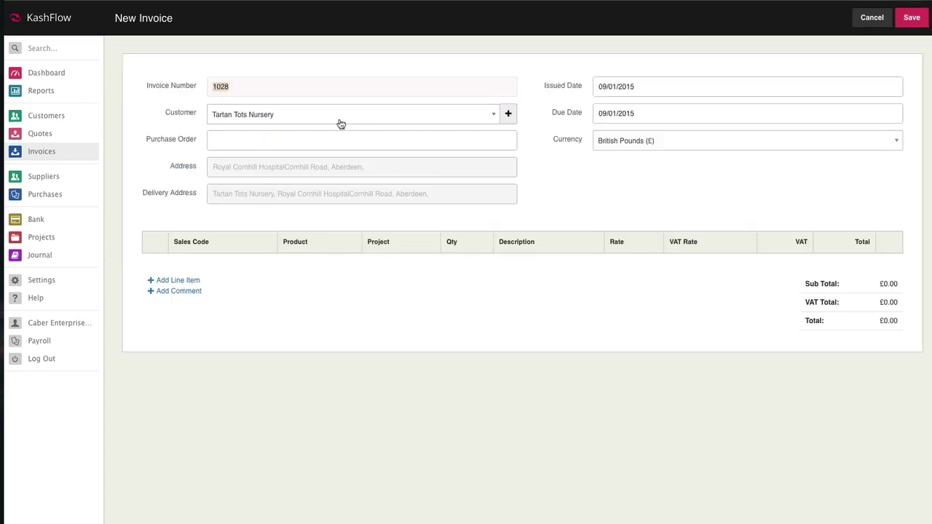
click(492, 118)
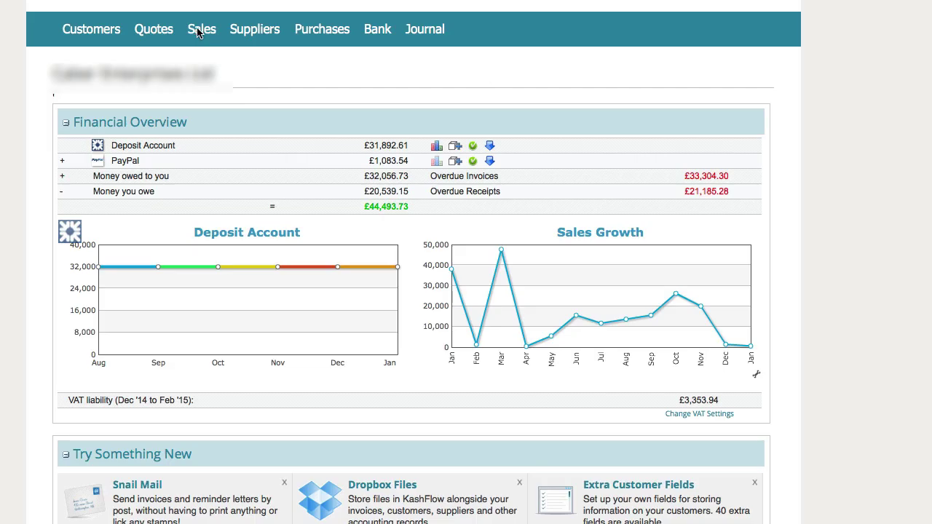
Step: In the classic KashFlow interface, start a new sales invoice and choose Tartan Tots Nursery from the customer list
click(198, 31)
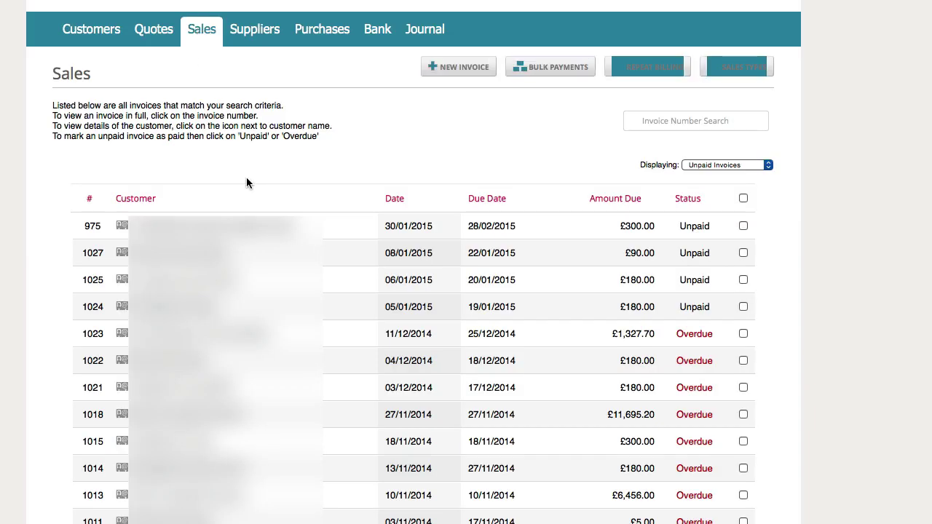
click(472, 68)
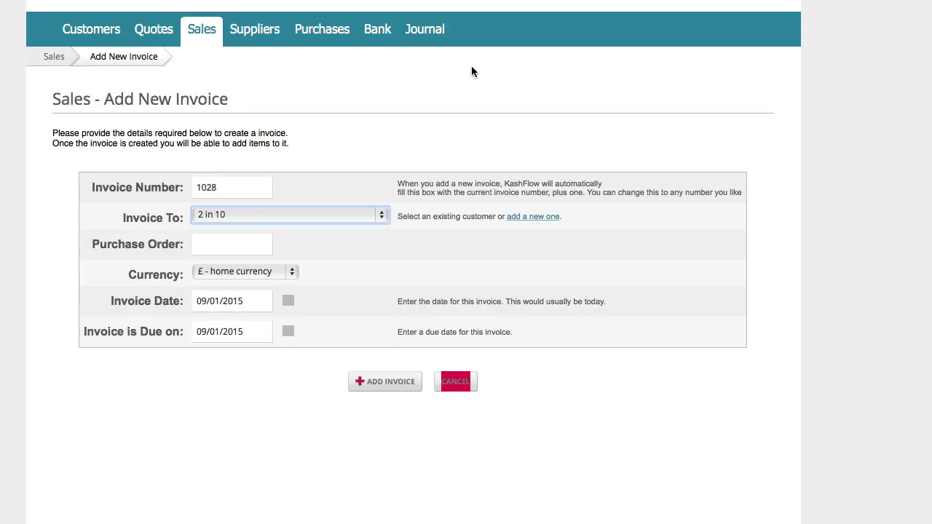
click(381, 215)
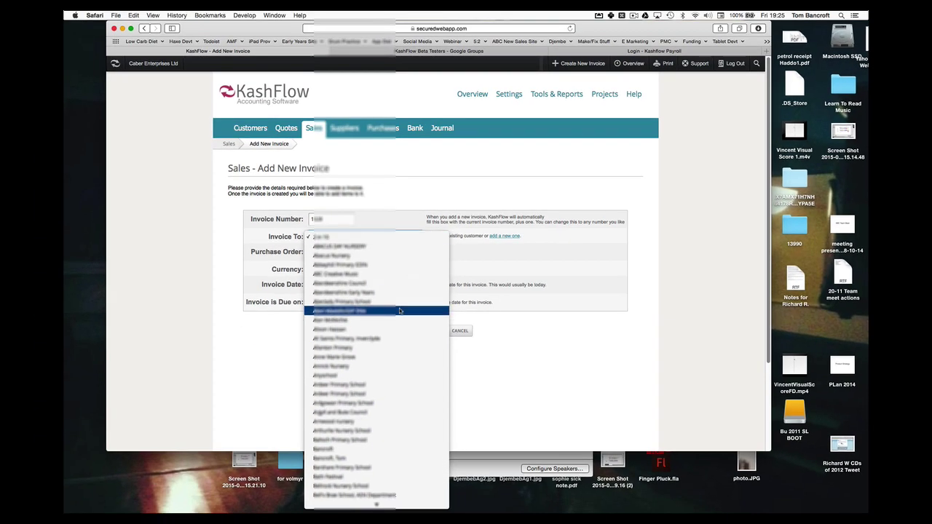
scroll(348, 328, down, 5)
scroll(398, 301, down, 15)
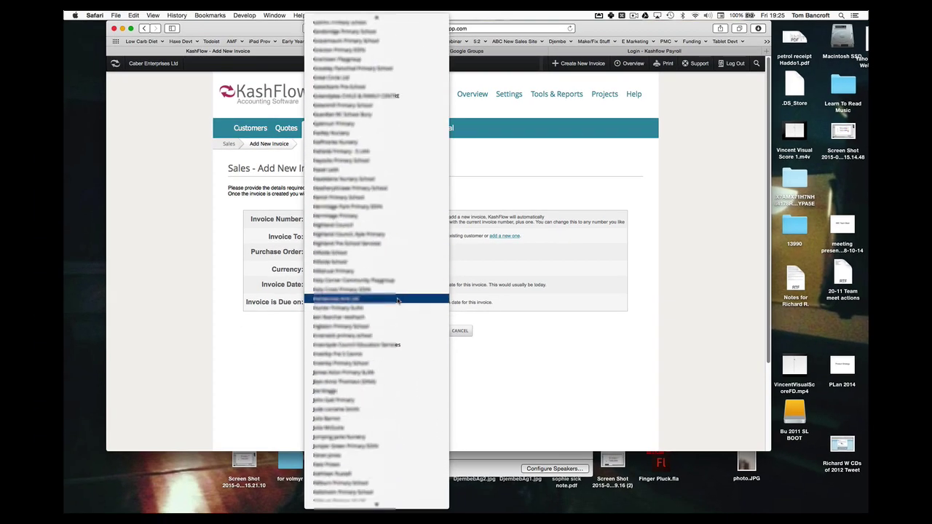
key(g)
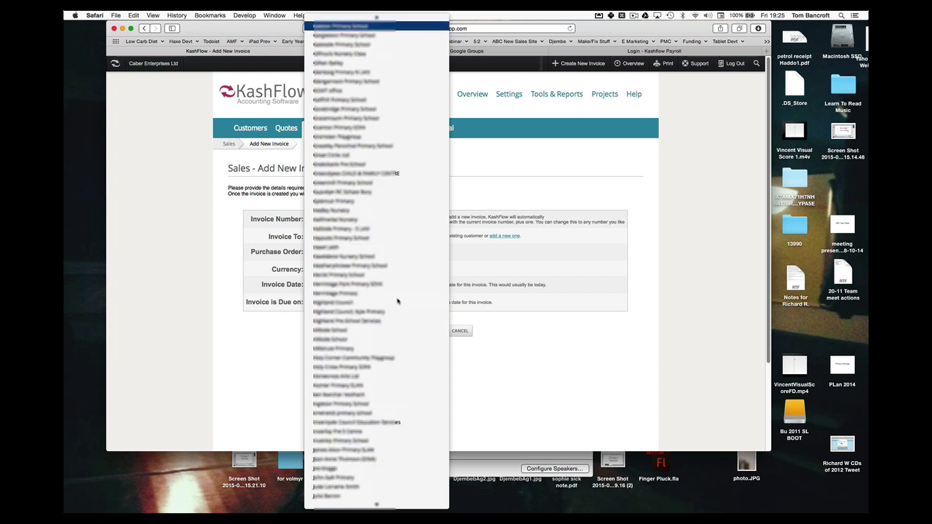
key(j)
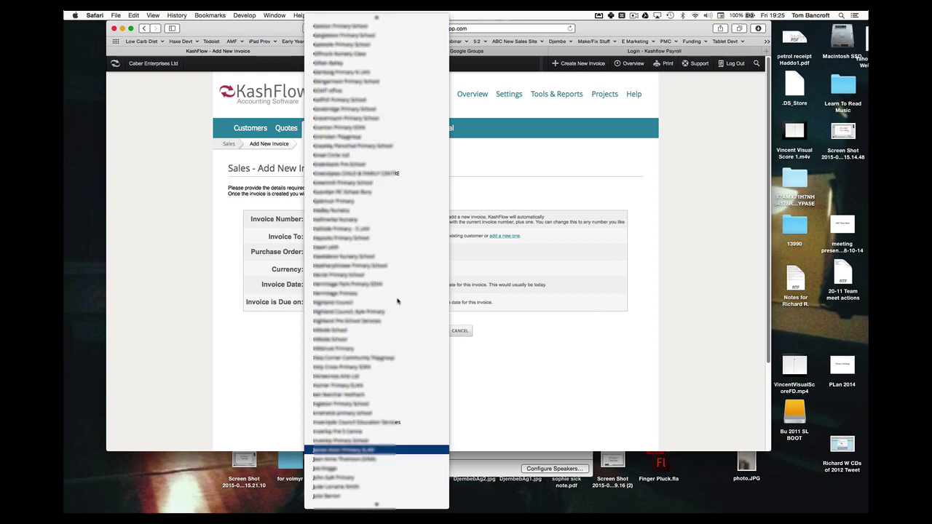
key(r)
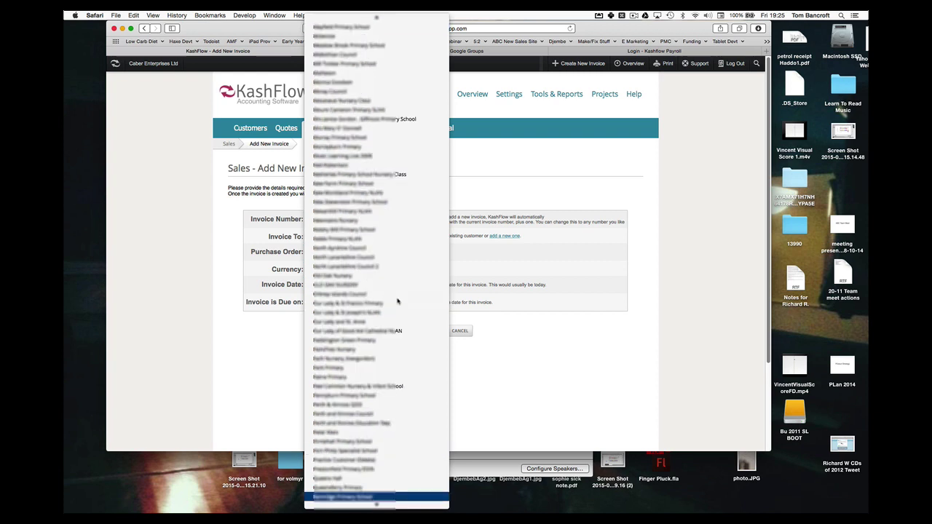
key(t)
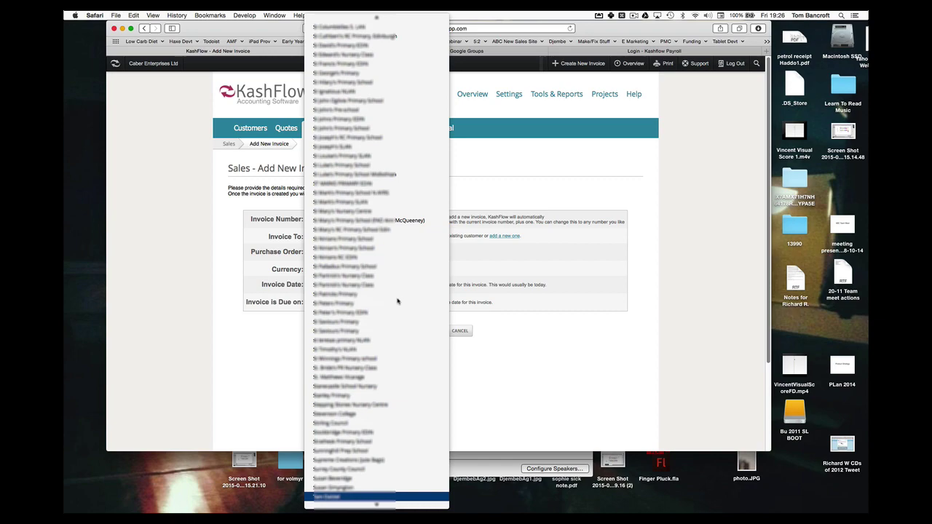
scroll(397, 300, down, 3)
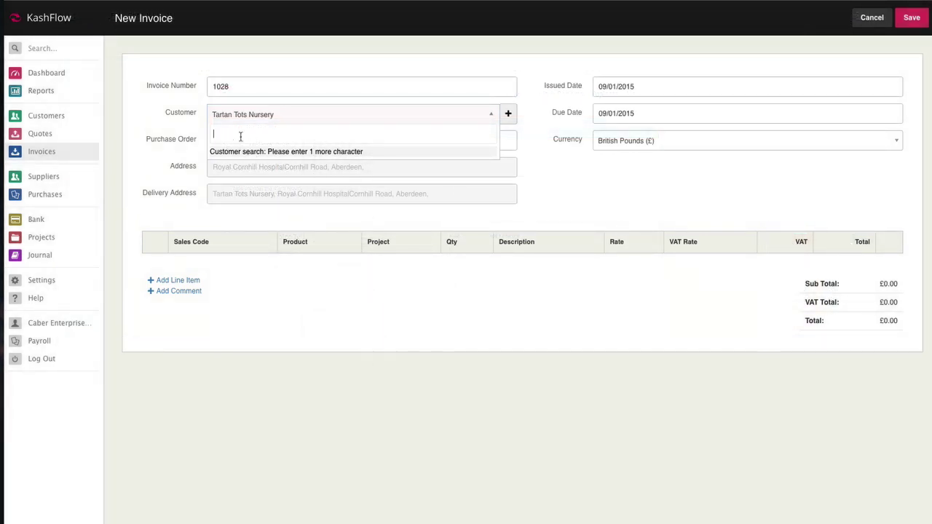
Step: Back in the new KashFlow interface, search the invoice's customer field for "St" and look through the matching customers
text(S)
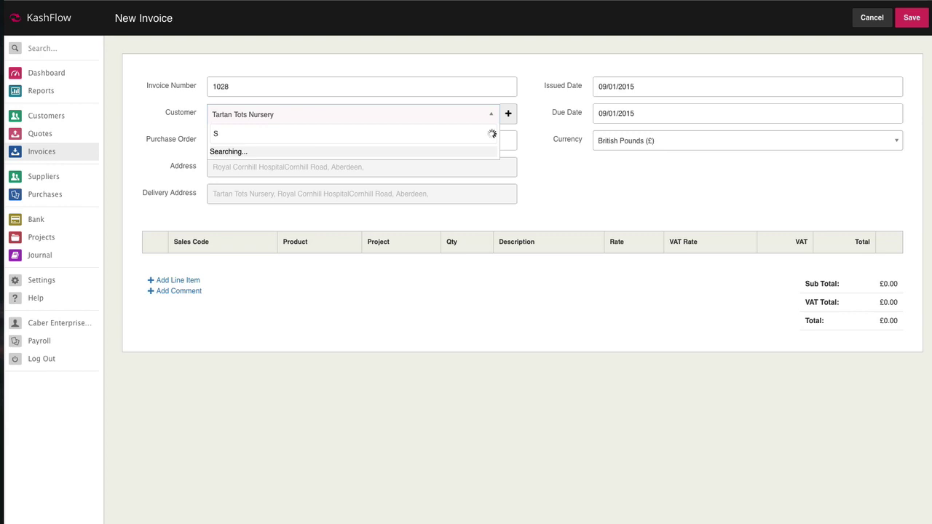
text(t)
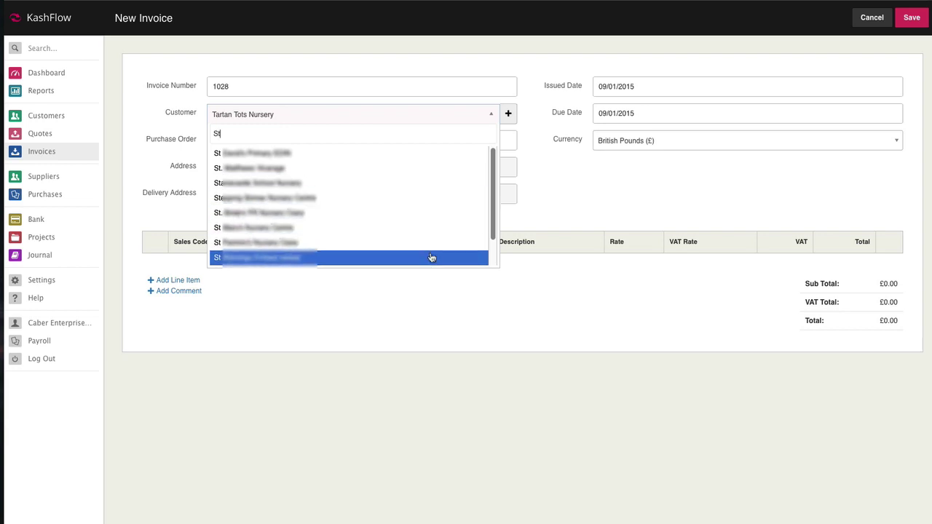
key(Down)
key(Down)
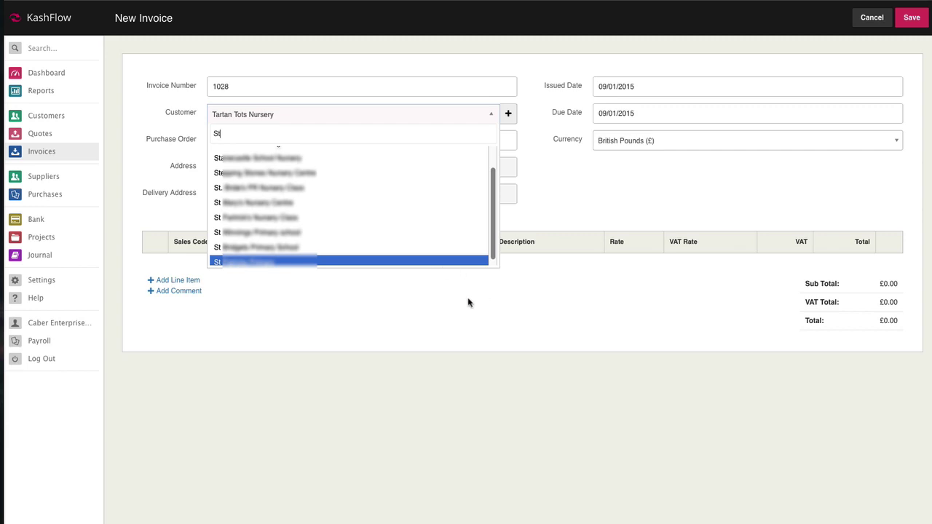
key(Return)
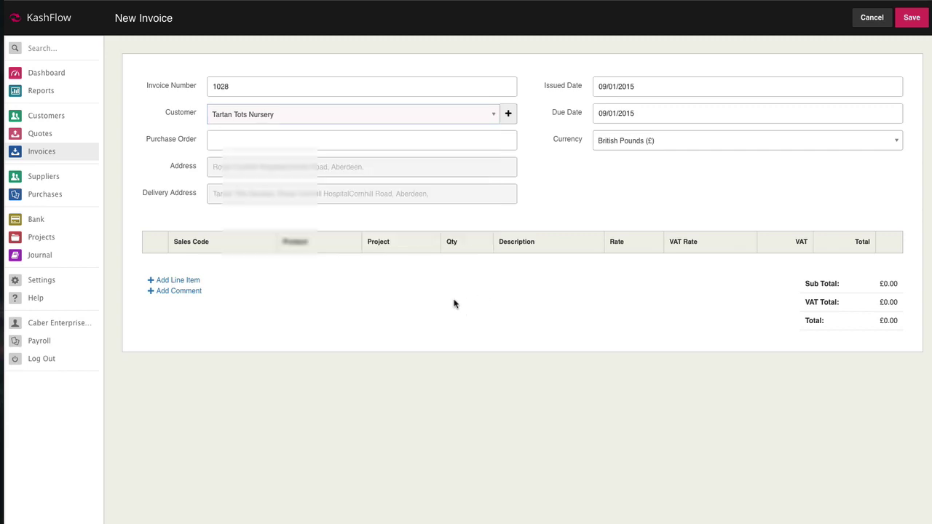
Step: Leave the new invoice unsaved and look through the customers beginning with S in the Customers list
click(49, 120)
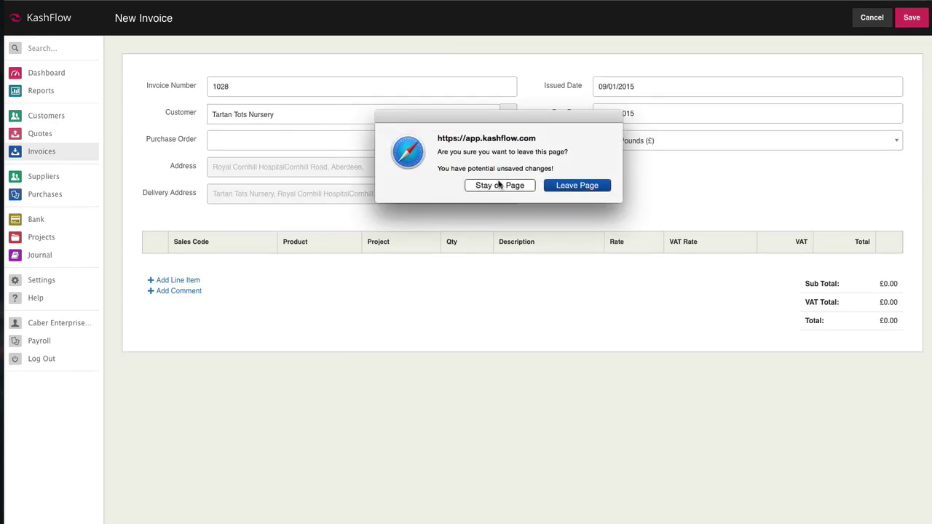
click(559, 187)
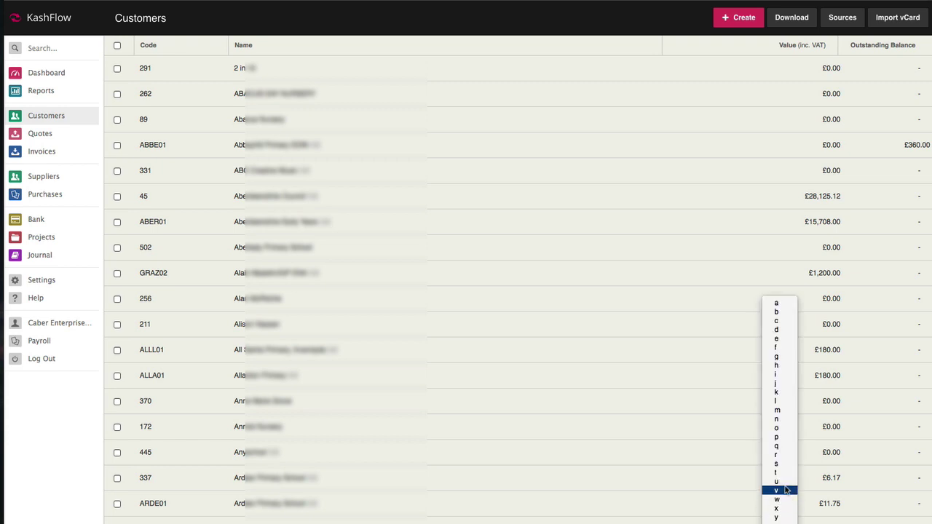
click(785, 460)
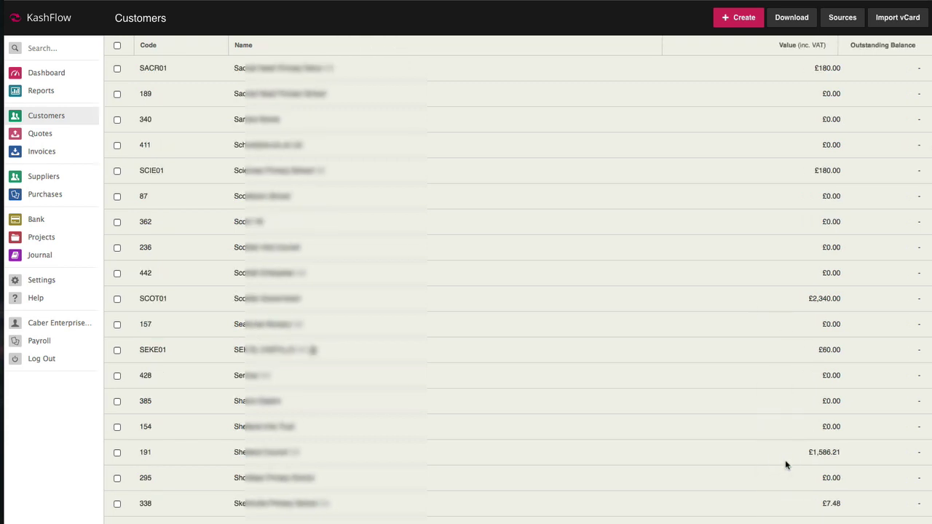
scroll(682, 390, down, 5)
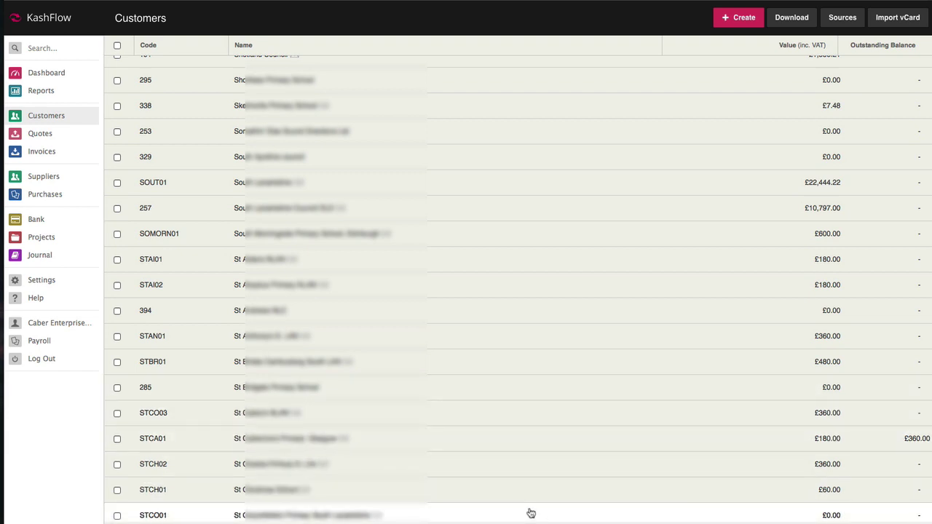
scroll(531, 514, down, 1)
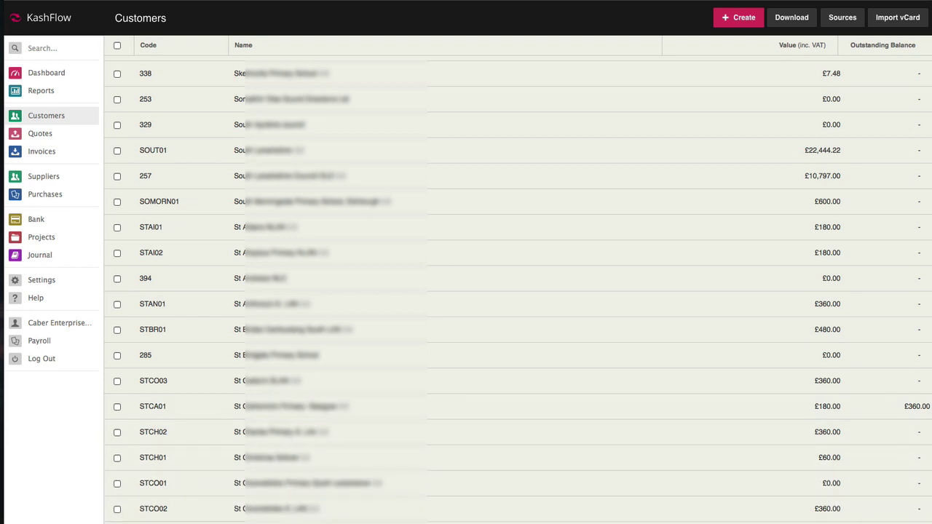
scroll(518, 279, down, 10)
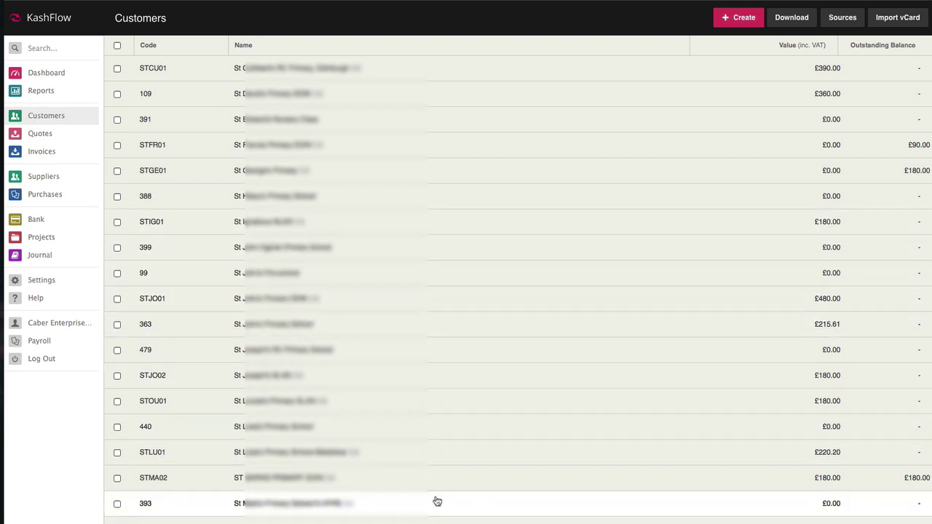
scroll(442, 488, down, 7)
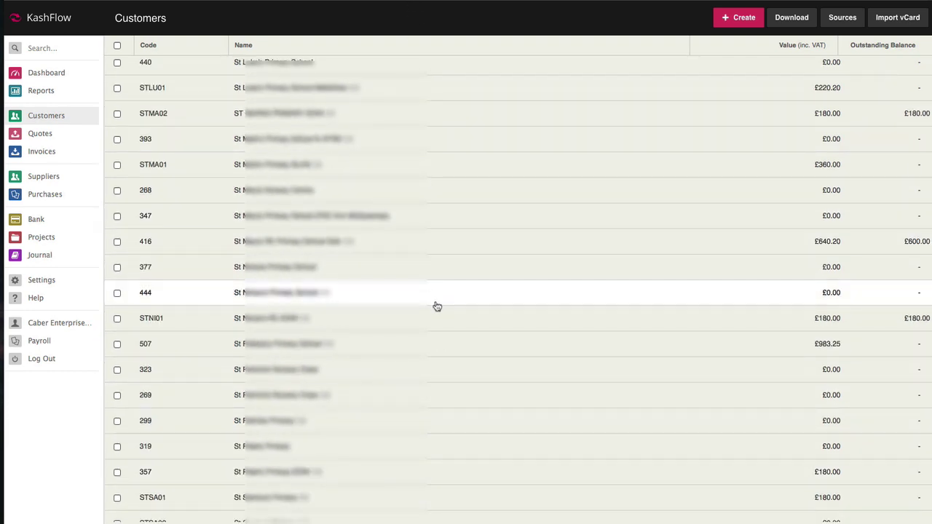
scroll(437, 305, down, 2)
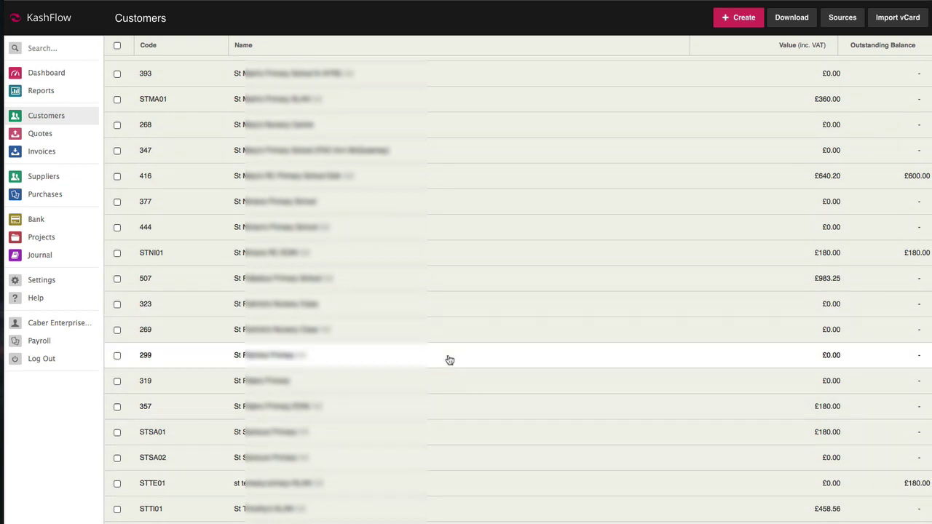
scroll(449, 360, up, 8)
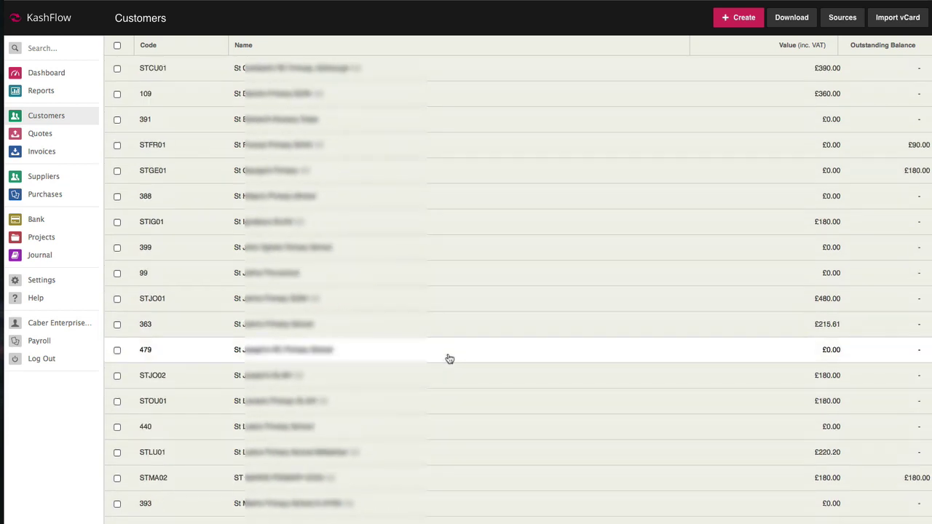
Step: Start another new invoice, add a line item with the sales code ABC Online Income, and open its product choices
click(42, 154)
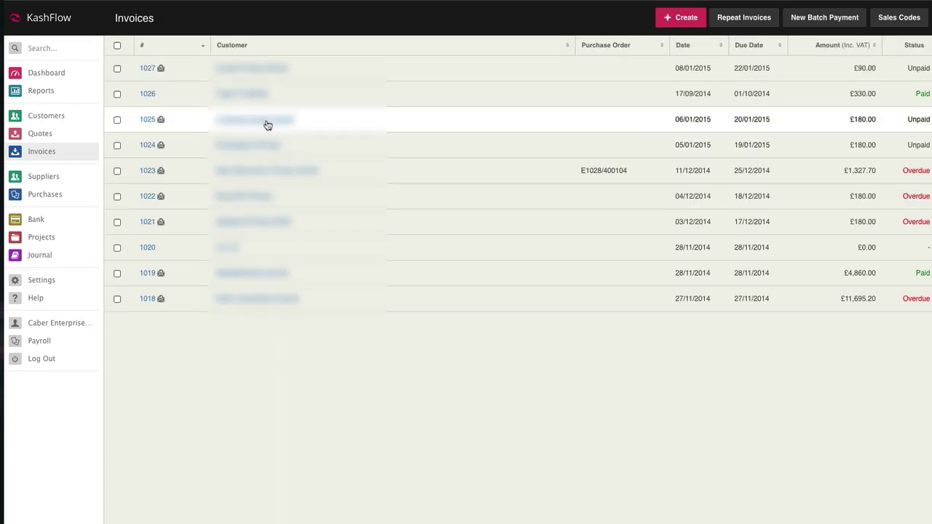
click(691, 24)
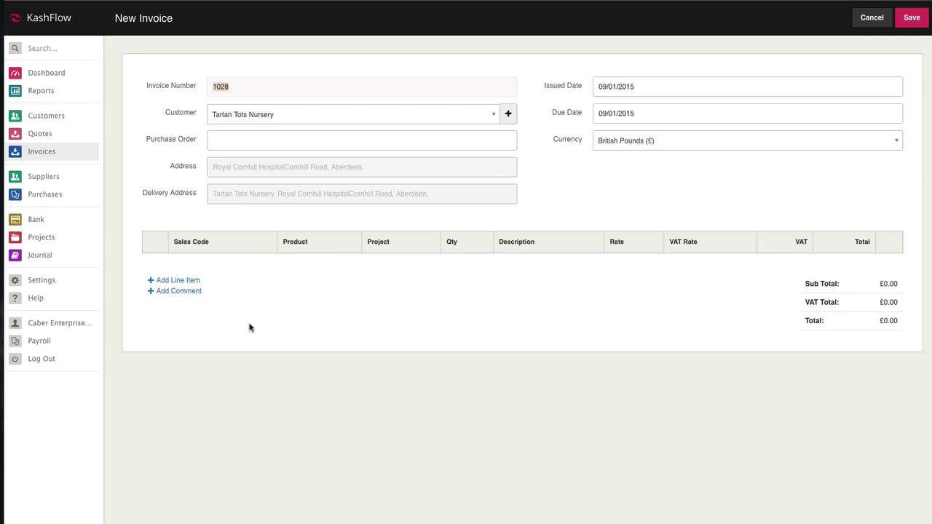
click(186, 281)
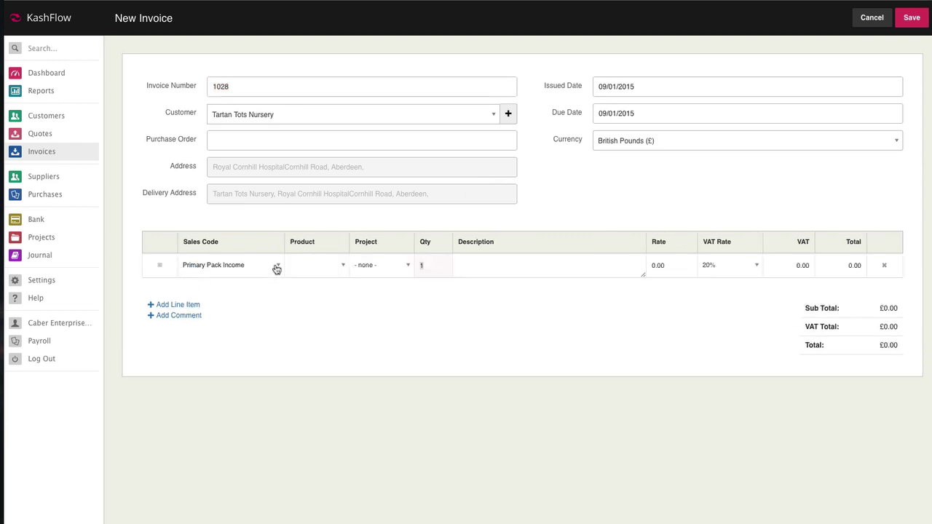
click(277, 266)
scroll(244, 333, up, 3)
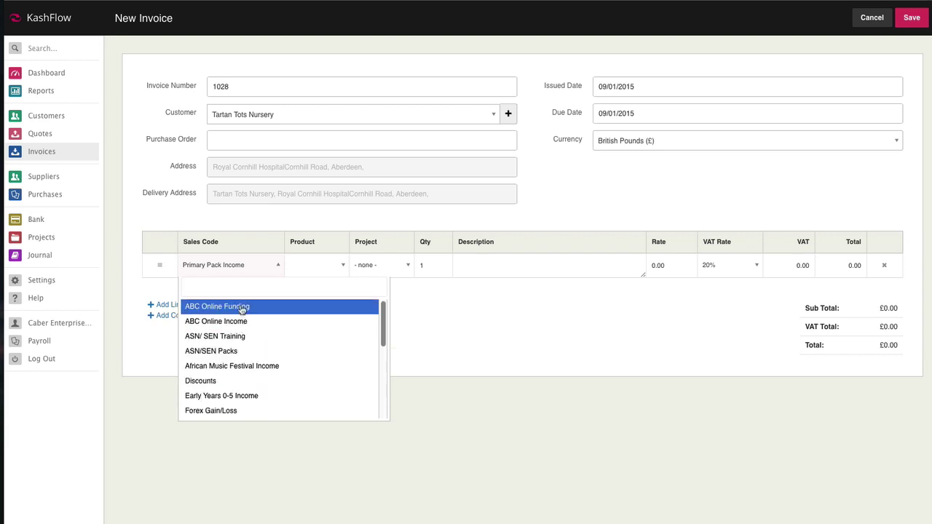
click(240, 325)
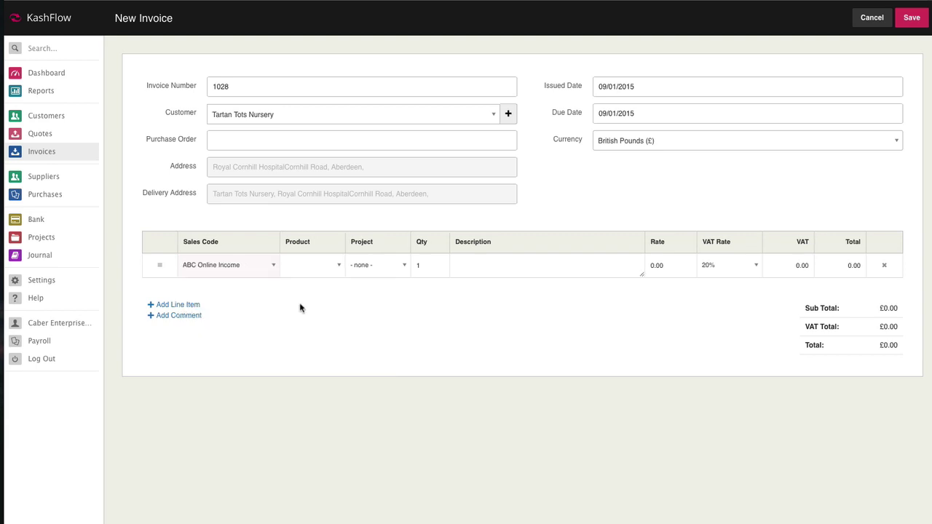
click(337, 266)
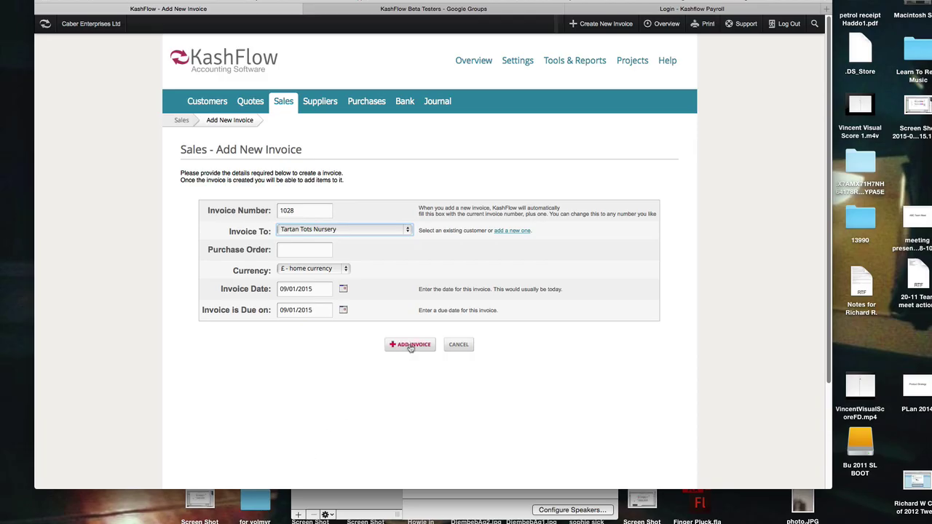
Step: Switch to the classic KashFlow interface, create the Tartan Tots Nursery invoice, and start an item with sales type ABC Online Income
click(410, 346)
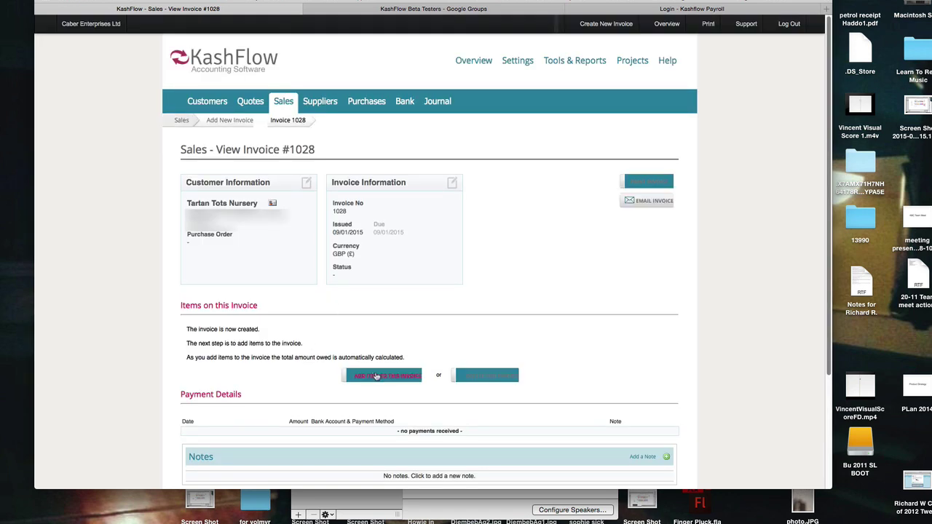
click(377, 375)
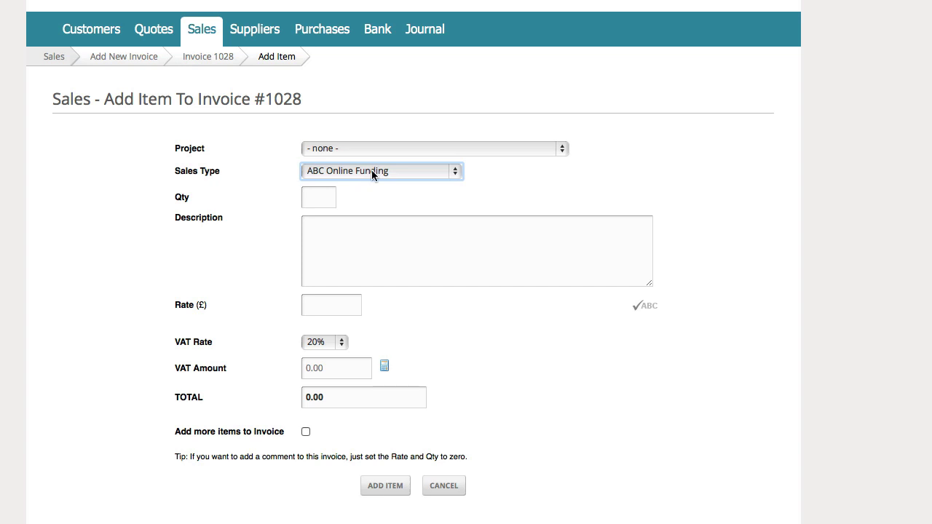
click(371, 171)
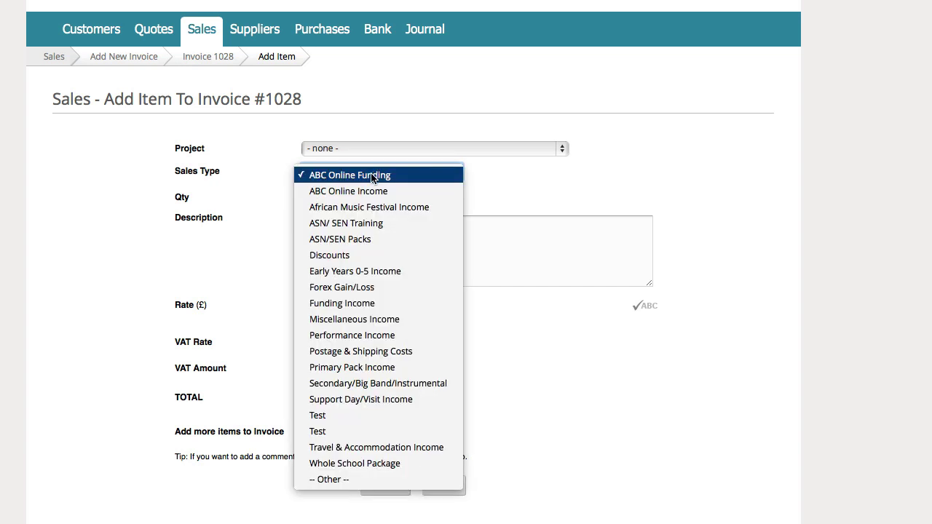
click(371, 190)
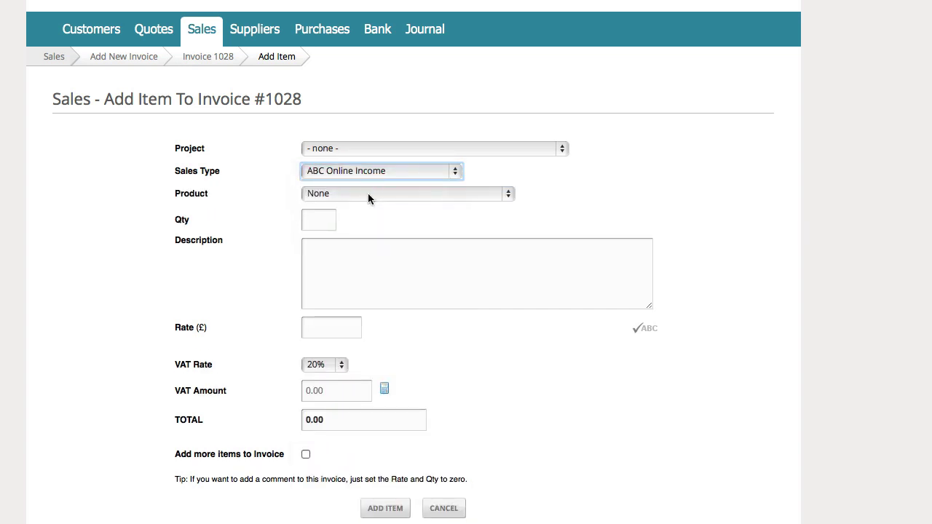
Step: View the product choices available for the ABC Online Income item on the classic invoice
click(369, 195)
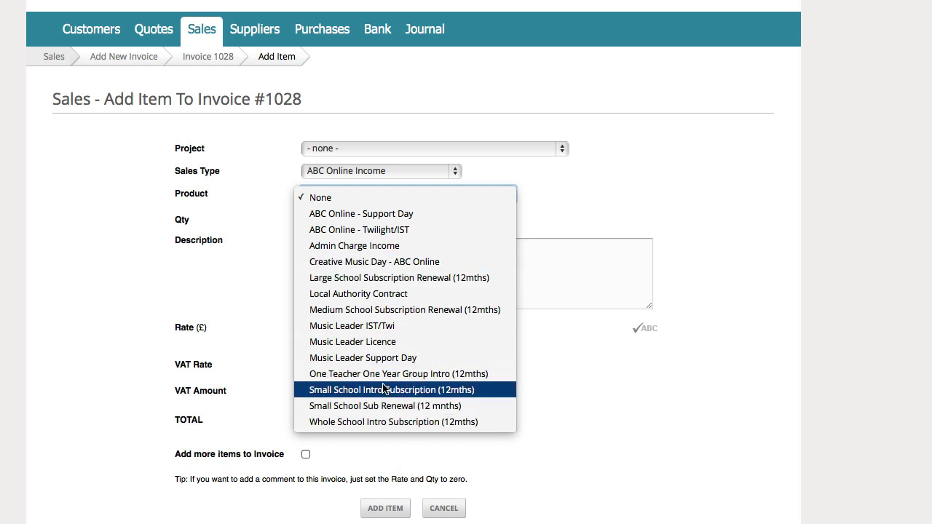
click(343, 311)
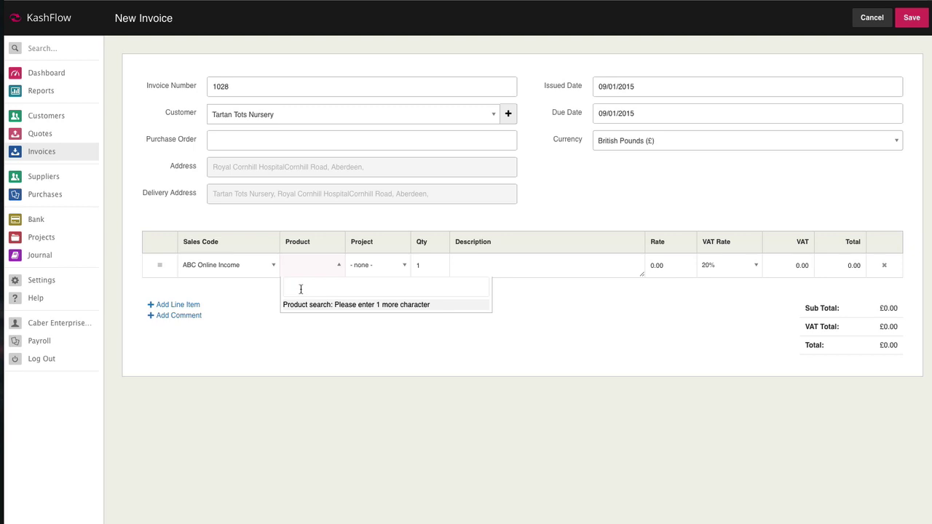
Step: Back on the new interface's invoice, search the line item's products for "AB", then reopen and close the product search without choosing a product
text(AB)
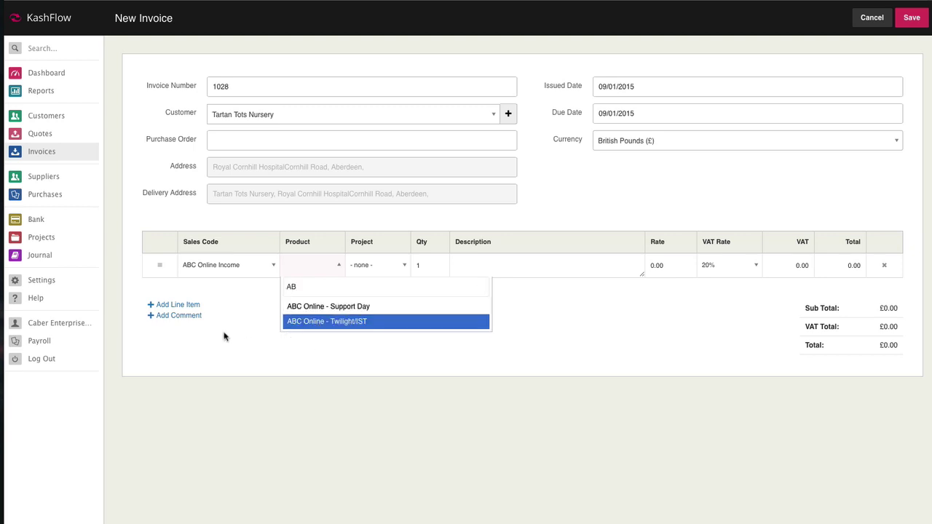
click(230, 337)
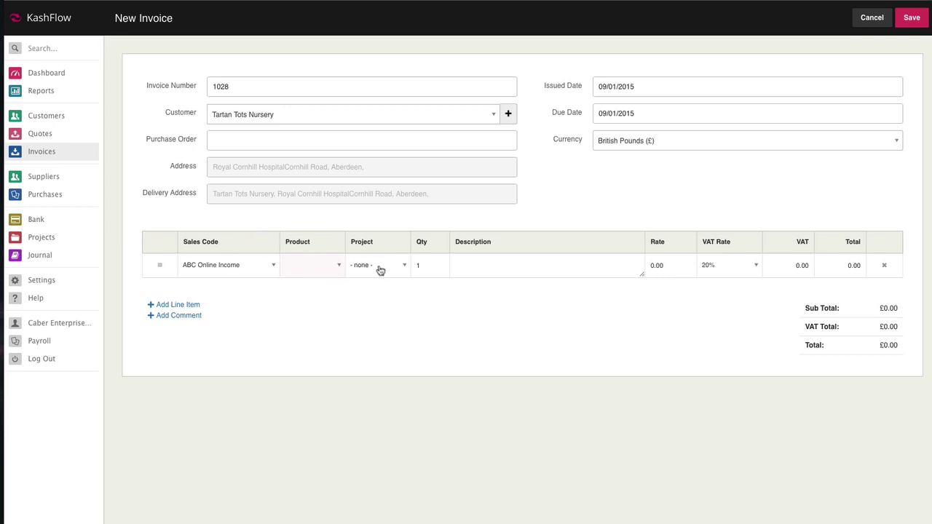
click(328, 268)
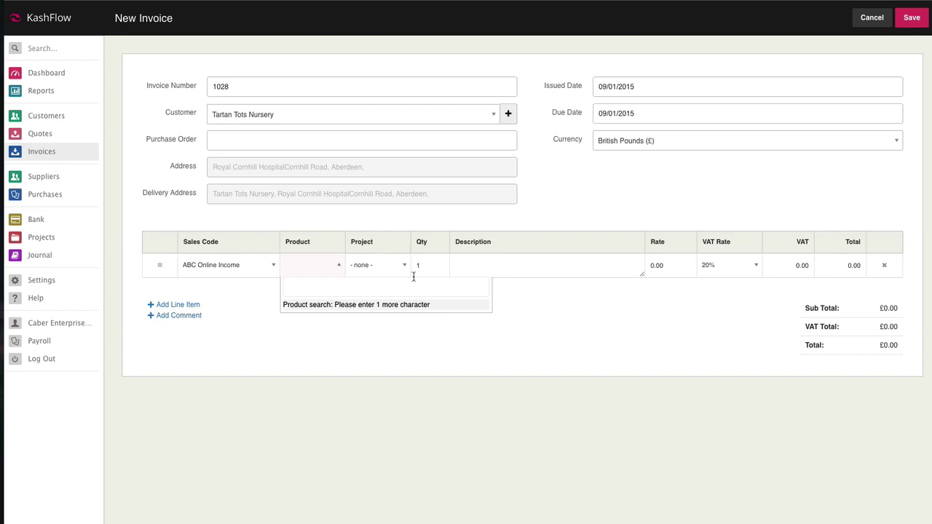
click(399, 327)
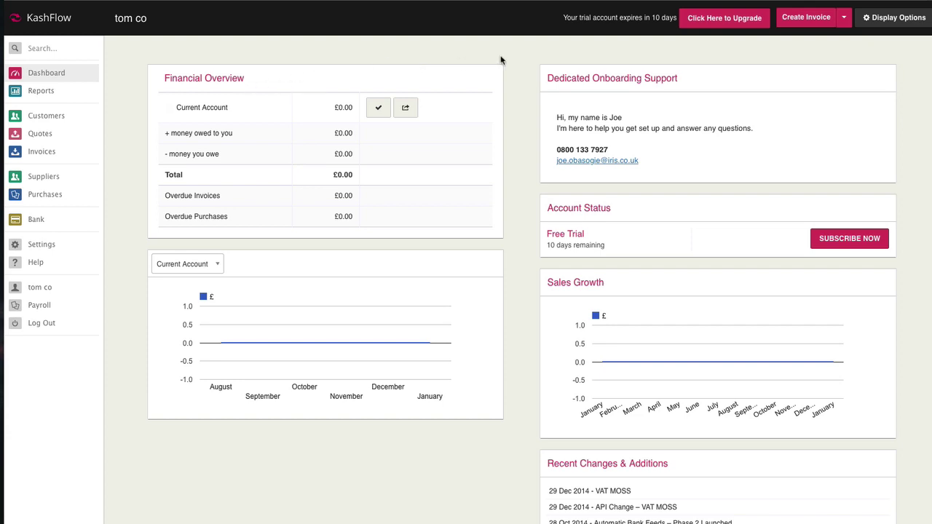
Step: In the trial account, start a new invoice and look through its customer list from beginning to end
click(42, 153)
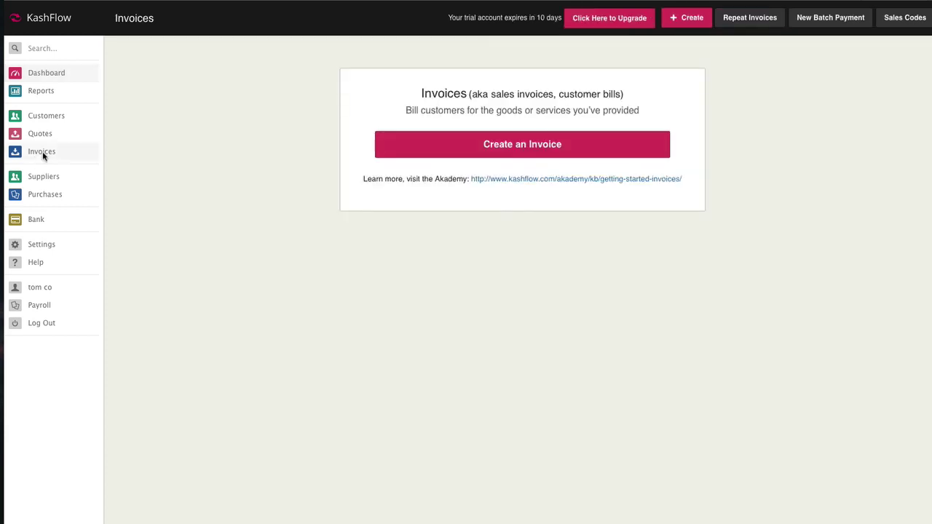
click(513, 148)
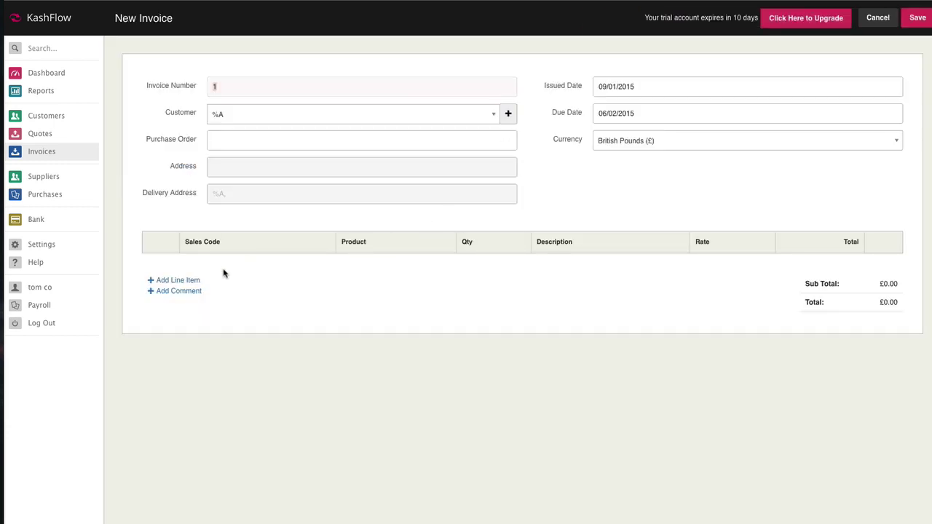
click(495, 118)
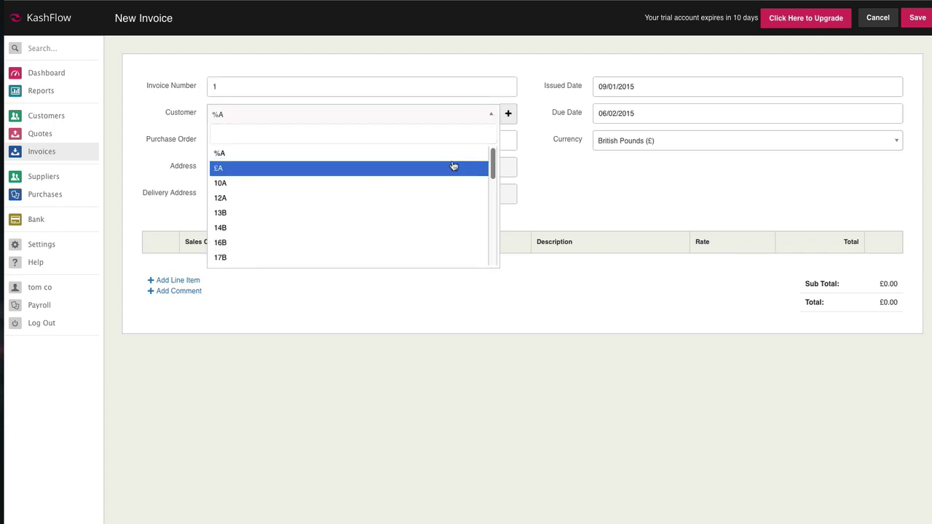
scroll(453, 167, down, 1)
scroll(453, 166, down, 10)
scroll(453, 166, up, 15)
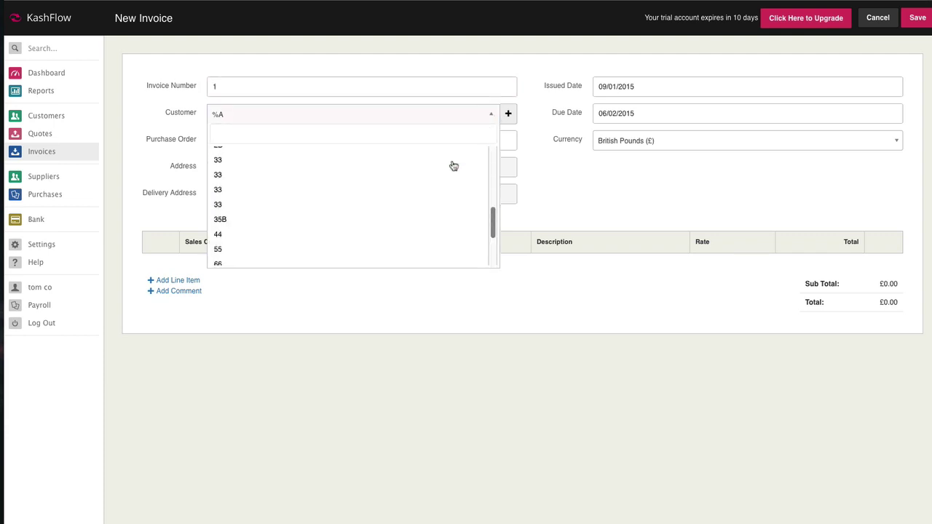
scroll(453, 166, down, 10)
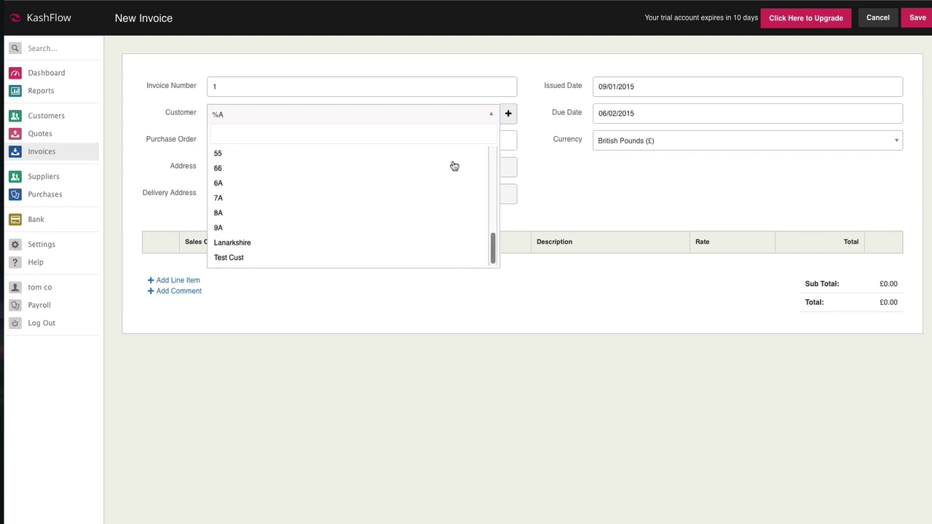
scroll(453, 166, up, 10)
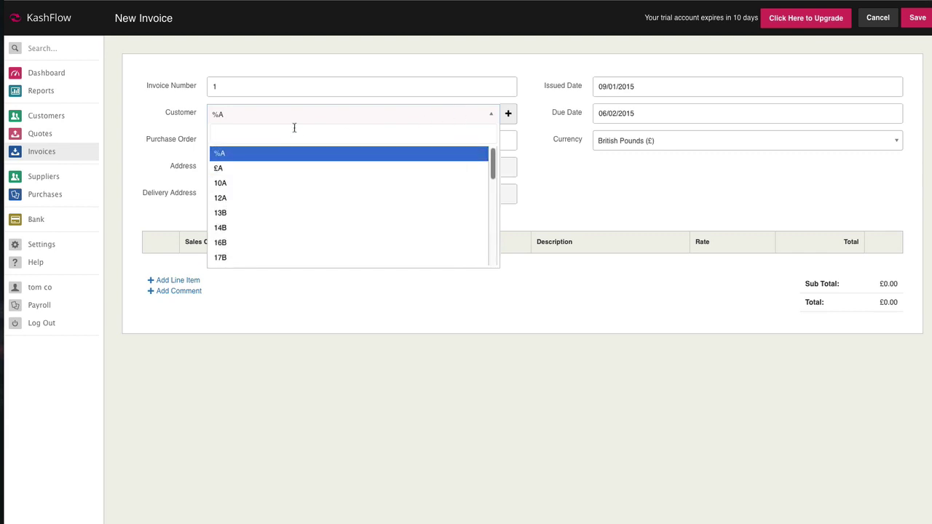
Step: Close the invoice's customer list, reopen it to check the last entries, and leave the customer unchanged
click(189, 129)
click(427, 115)
click(230, 115)
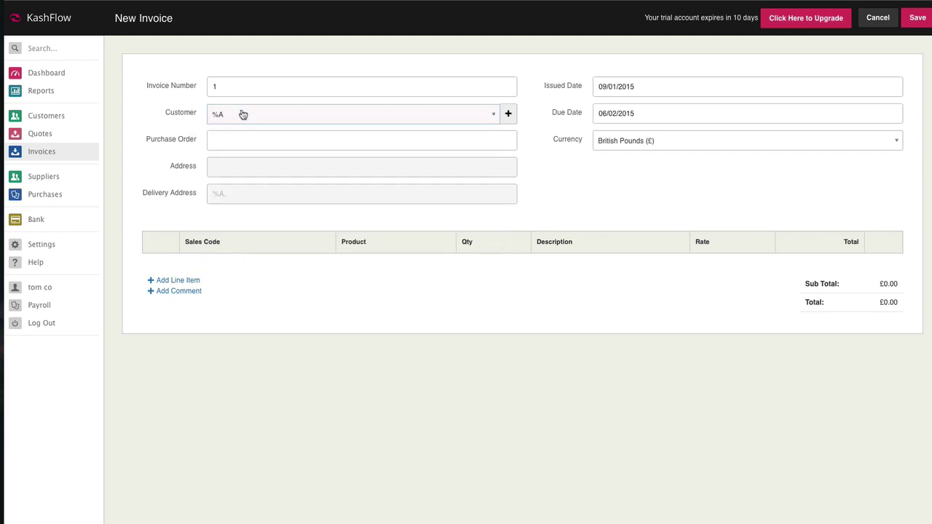
click(492, 117)
scroll(464, 175, down, 10)
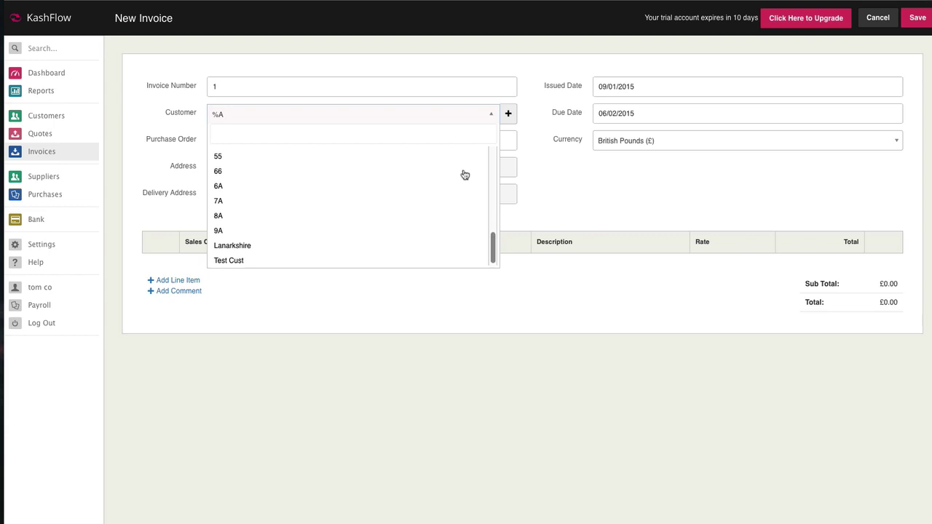
scroll(464, 175, up, 10)
click(157, 169)
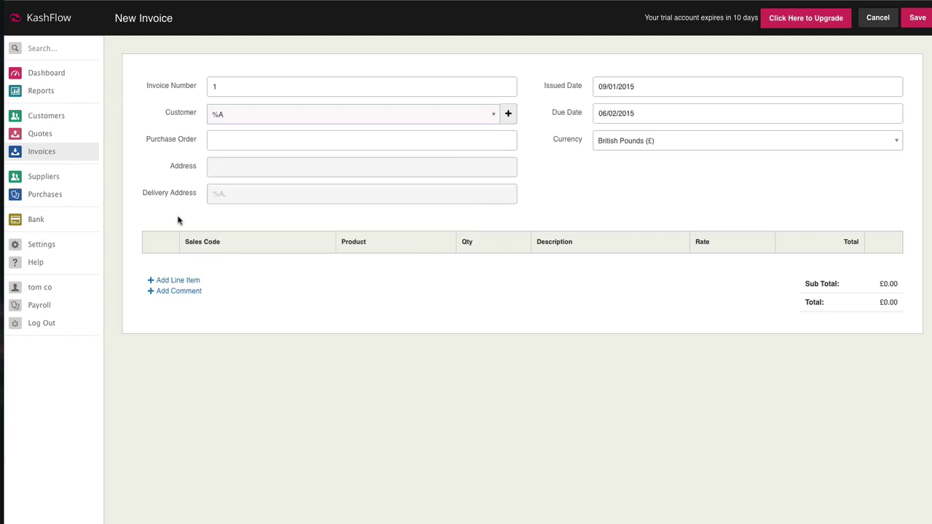
Step: Add a line item to the trial account's invoice with the sales code Online
click(176, 281)
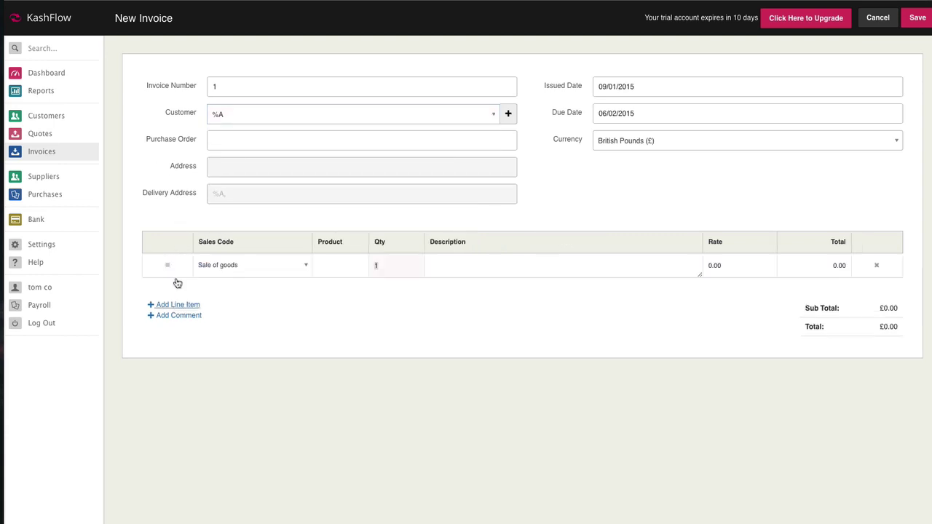
click(307, 265)
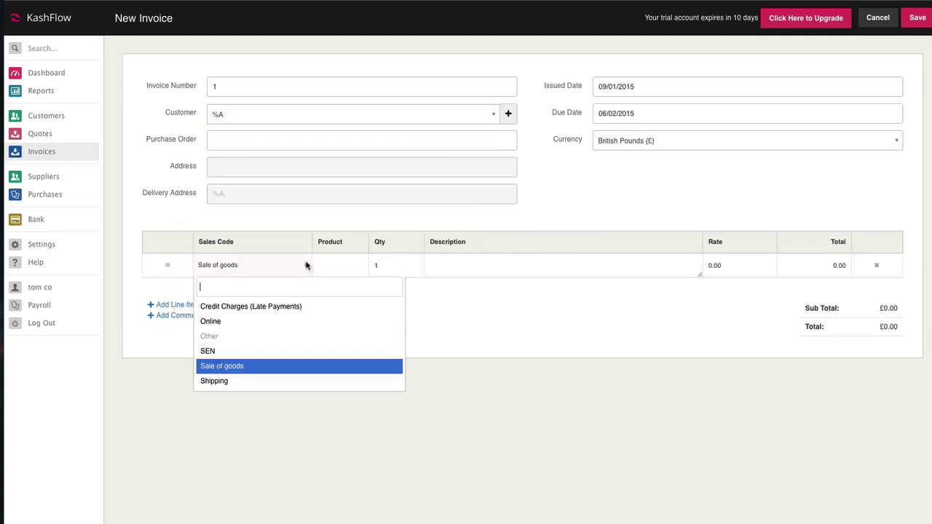
click(276, 322)
Step: Look through all the product choices for the Online line item and close the list without choosing one
click(371, 267)
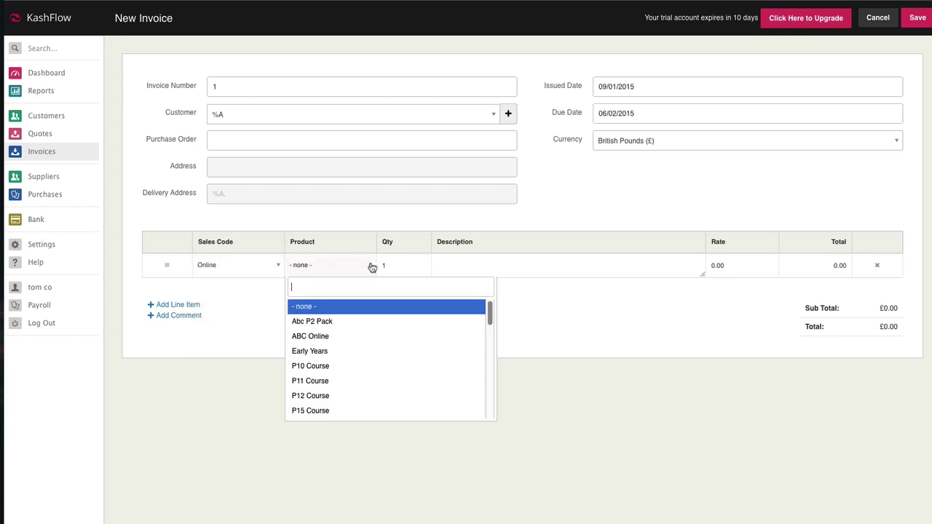
scroll(374, 348, down, 10)
scroll(374, 348, up, 10)
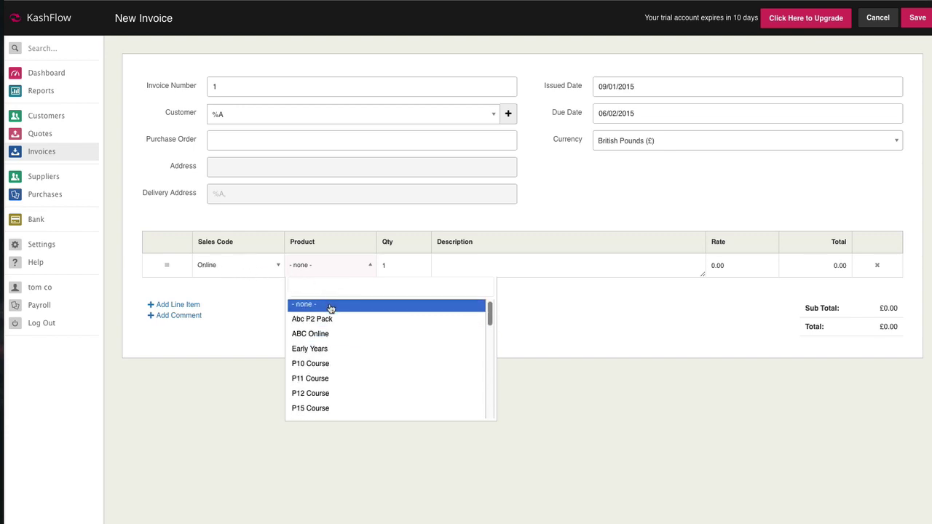
scroll(328, 308, down, 5)
scroll(337, 326, down, 5)
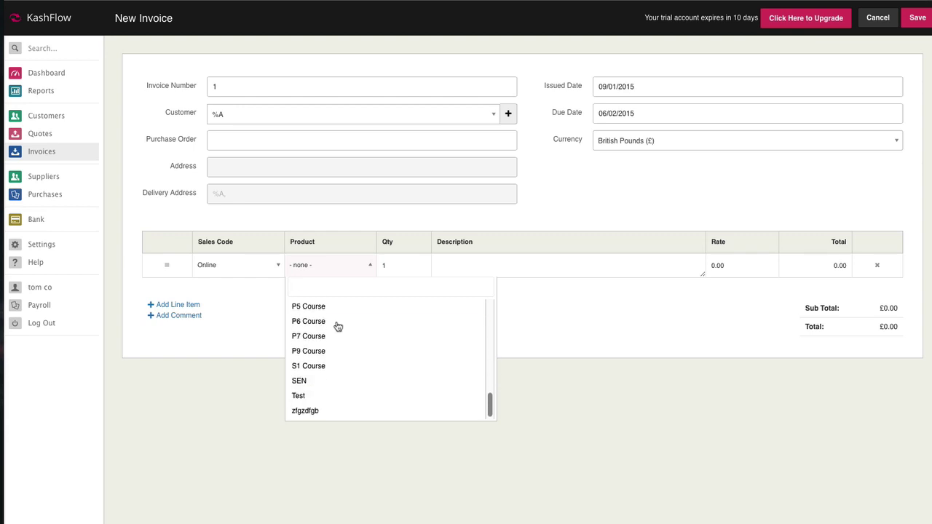
scroll(354, 386, up, 10)
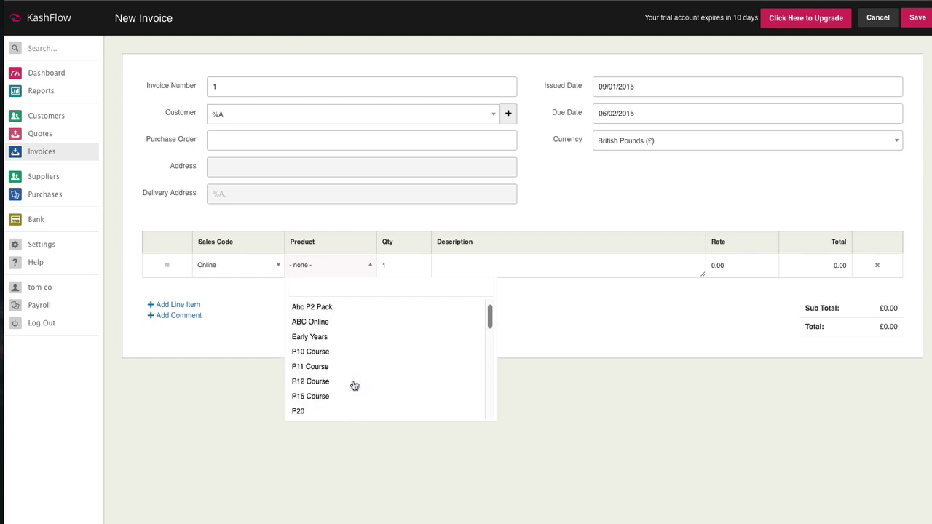
click(266, 344)
Step: Change the line item's sales code to SEN and look through its full product list without choosing a product
click(279, 269)
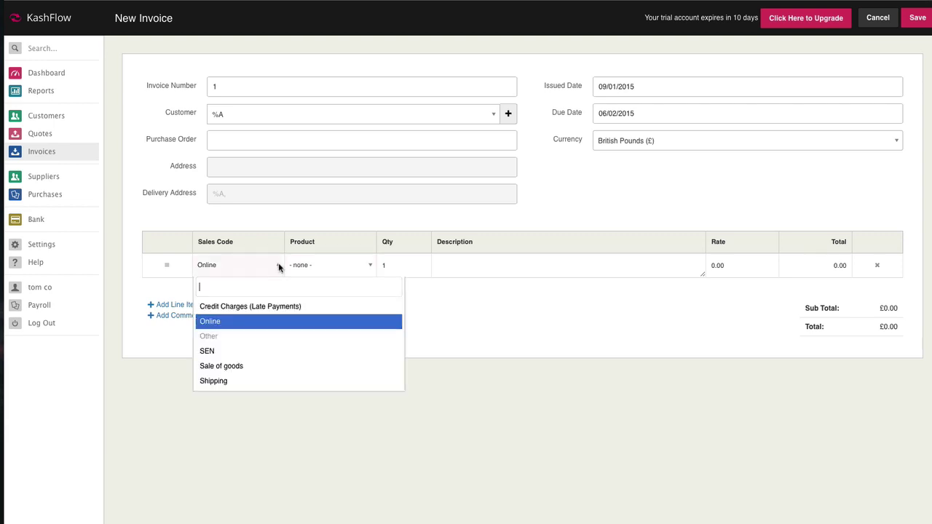
click(245, 351)
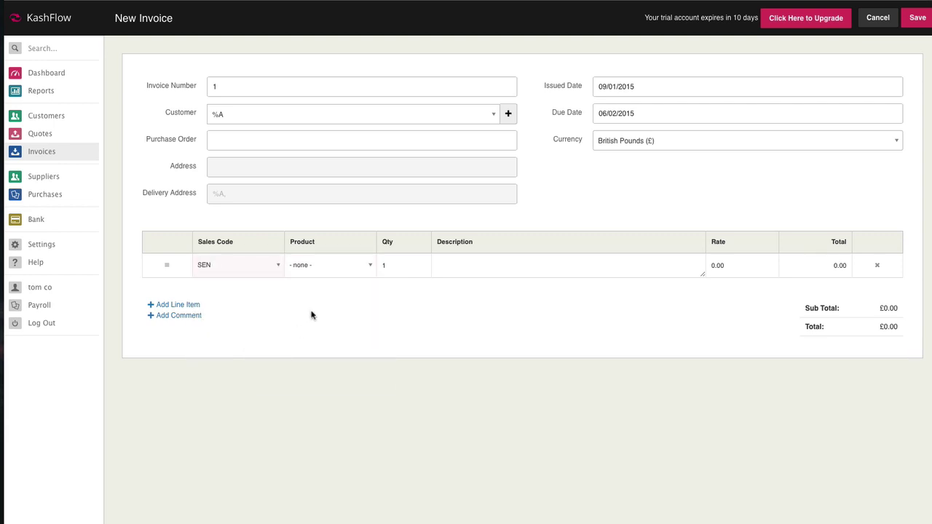
click(373, 266)
scroll(387, 347, down, 3)
scroll(387, 348, down, 5)
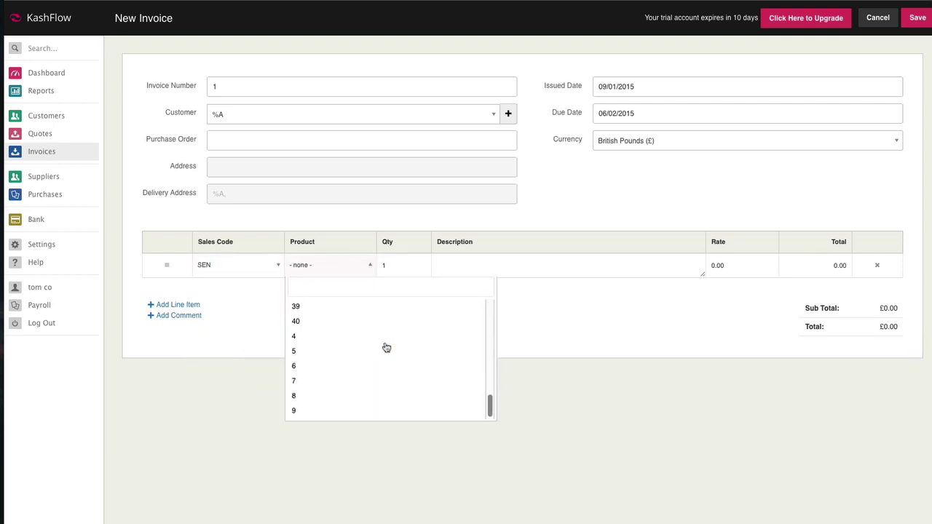
scroll(386, 348, up, 8)
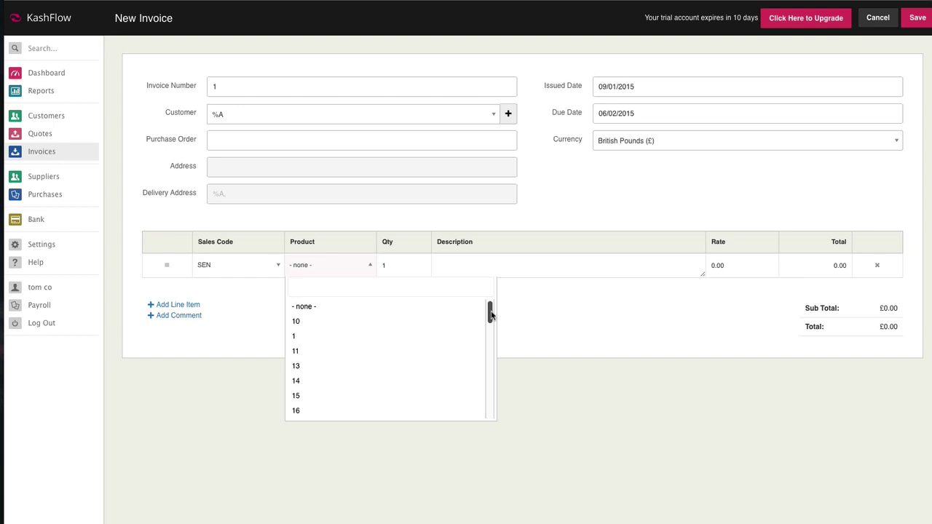
drag(491, 315, 481, 410)
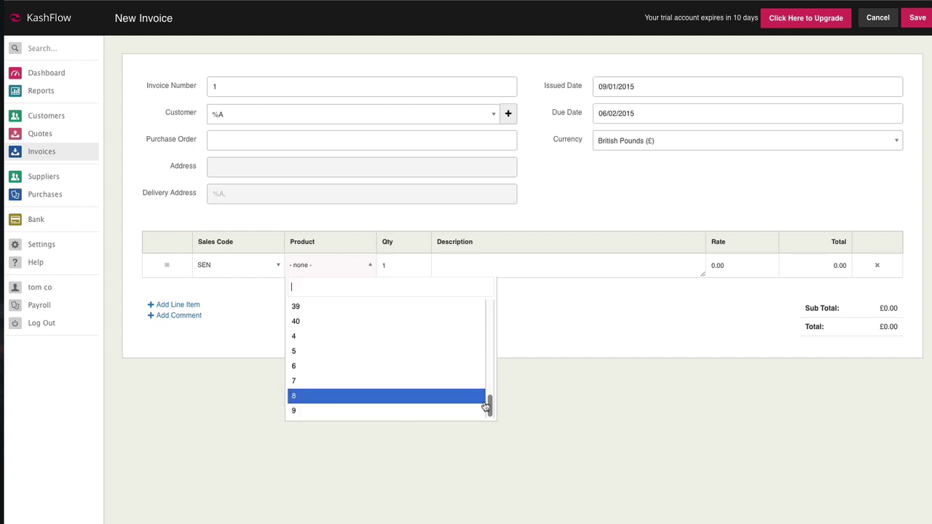
drag(487, 405, 478, 444)
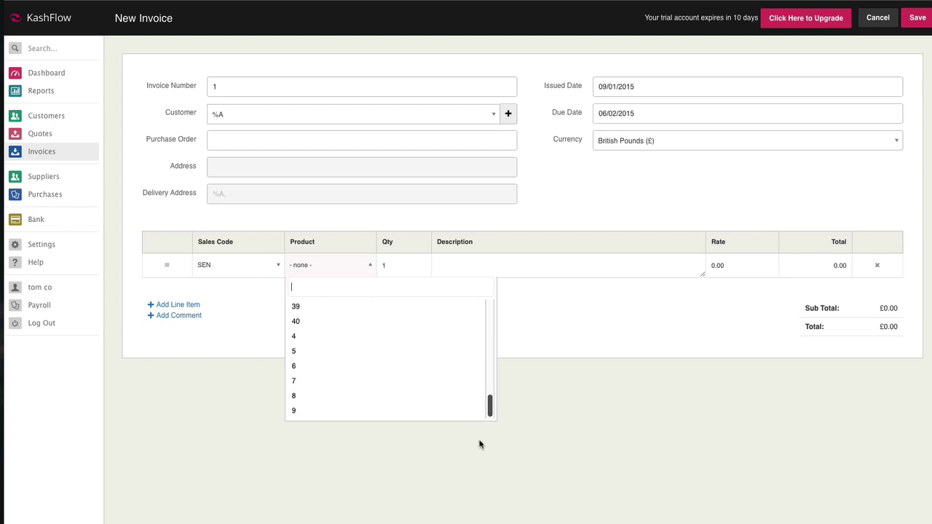
click(269, 334)
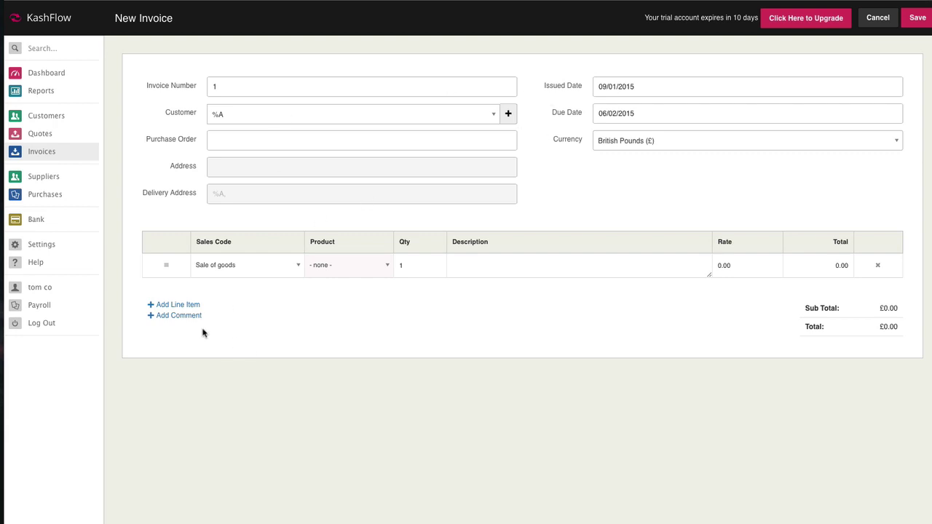
Step: Look through the products for the line item's Sale of goods code and close the list without choosing one
click(388, 267)
scroll(404, 334, down, 8)
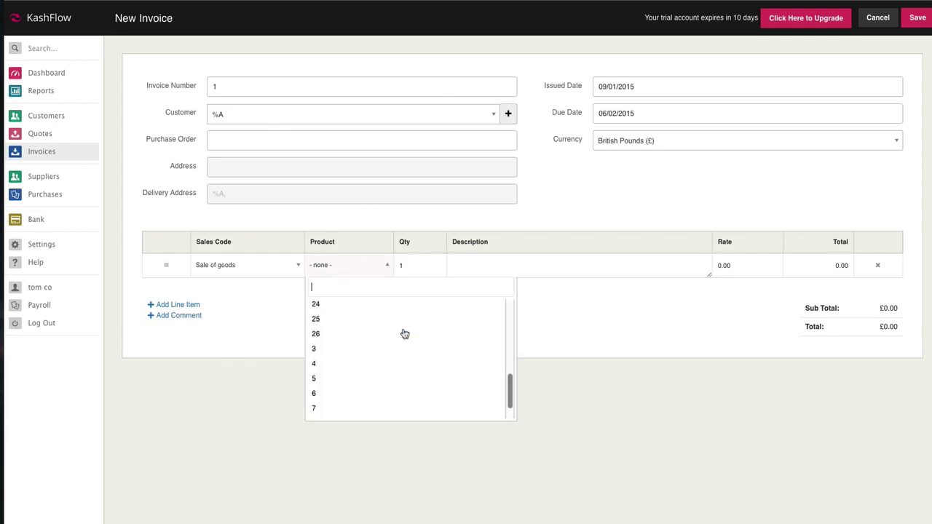
scroll(405, 335, up, 8)
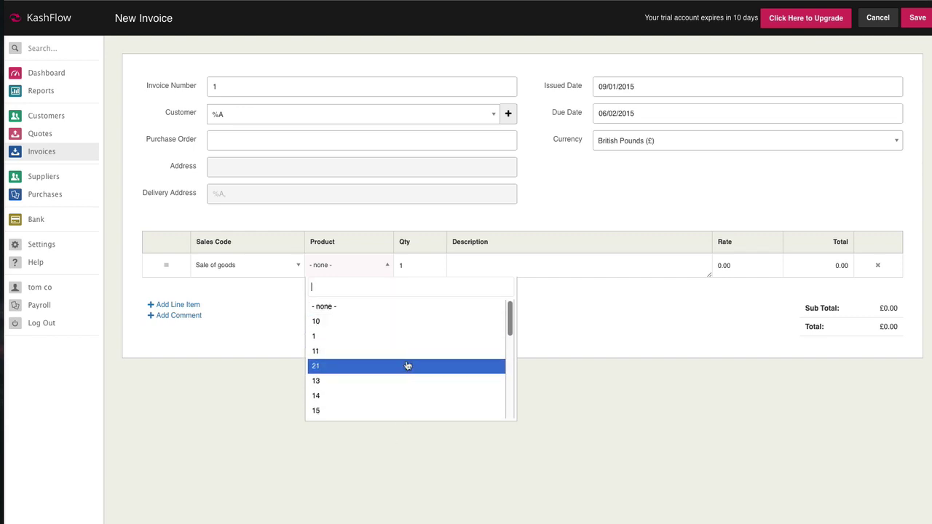
scroll(407, 365, down, 8)
scroll(407, 365, up, 8)
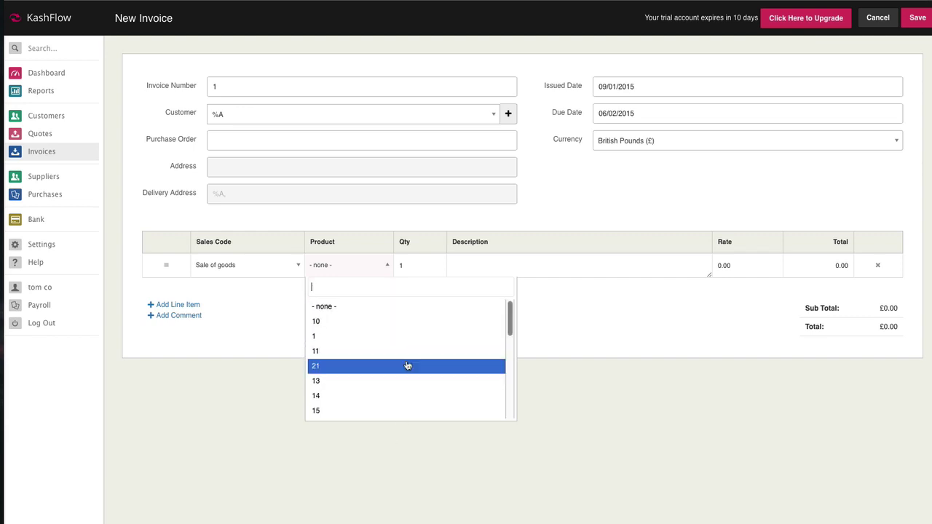
click(256, 343)
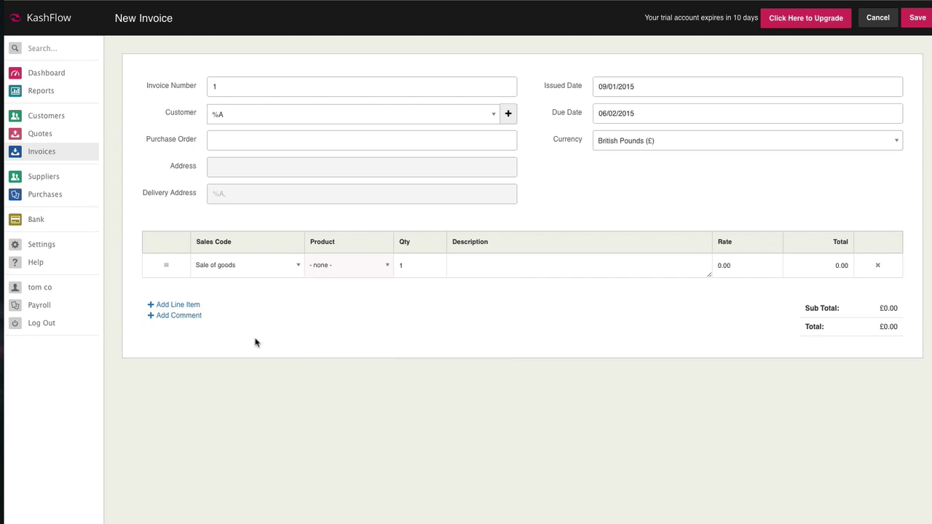
Step: Leave the invoice unsaved, open the sales codes in the account settings, and look through the products under SEN
click(47, 245)
click(551, 188)
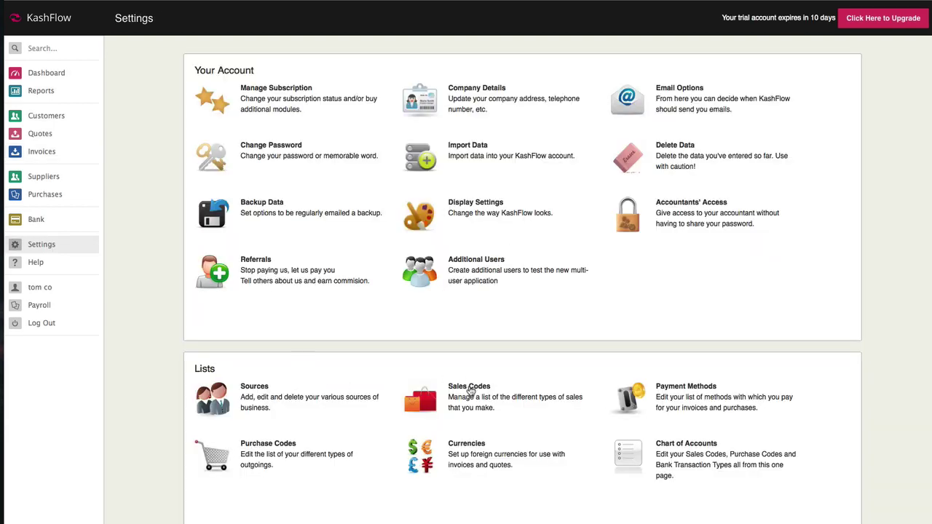
click(470, 390)
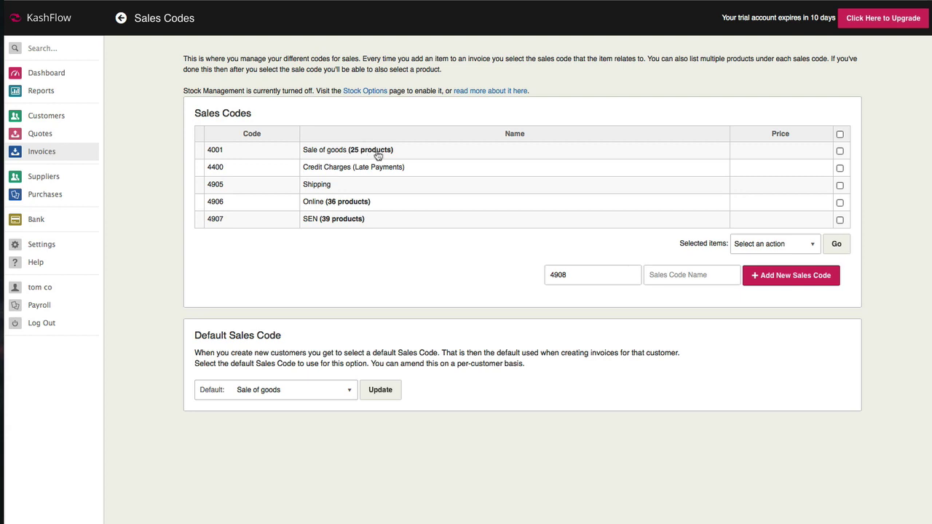
click(336, 221)
scroll(473, 330, down, 10)
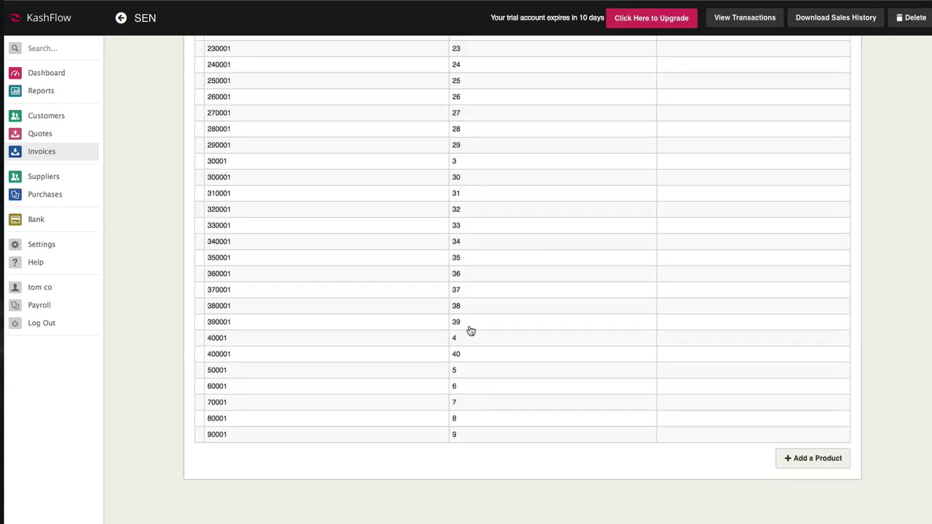
Step: Add a product named 101 under the SEN sales code, and check the account's sales codes list in the settings
click(813, 460)
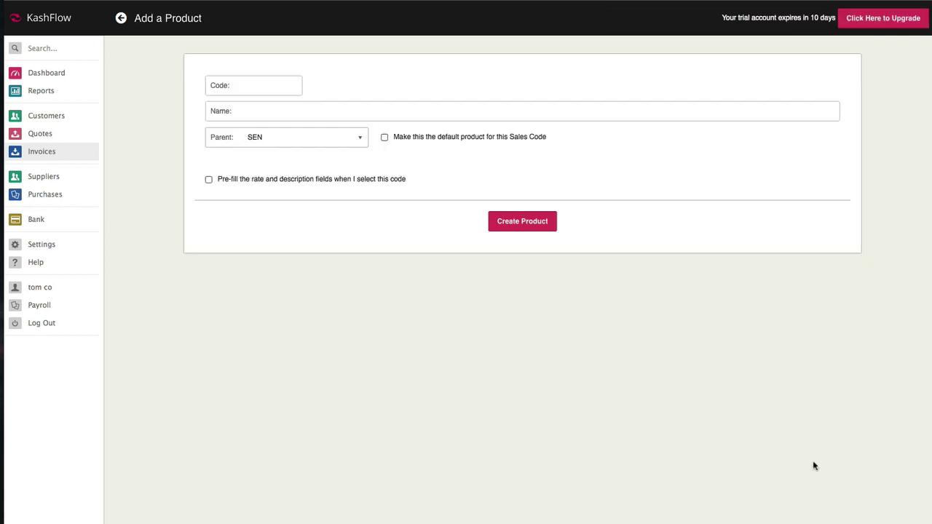
click(282, 112)
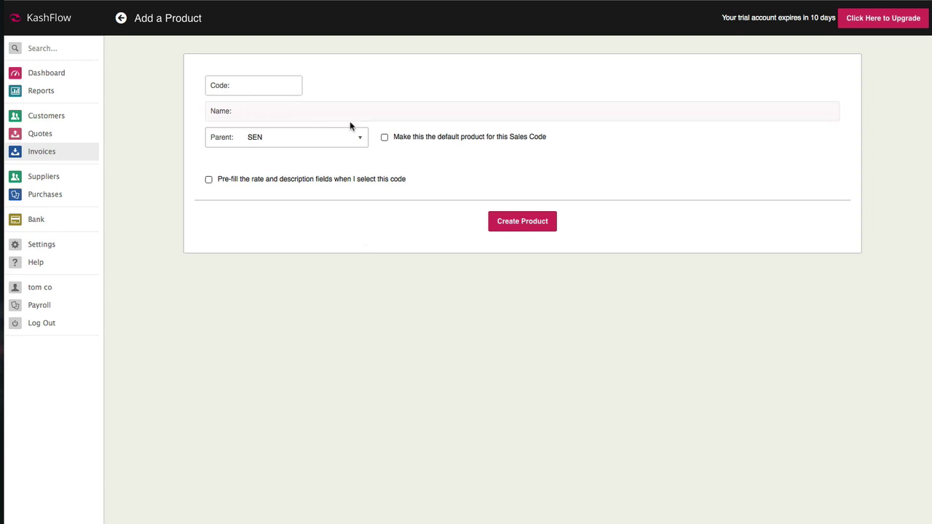
text(101)
click(523, 222)
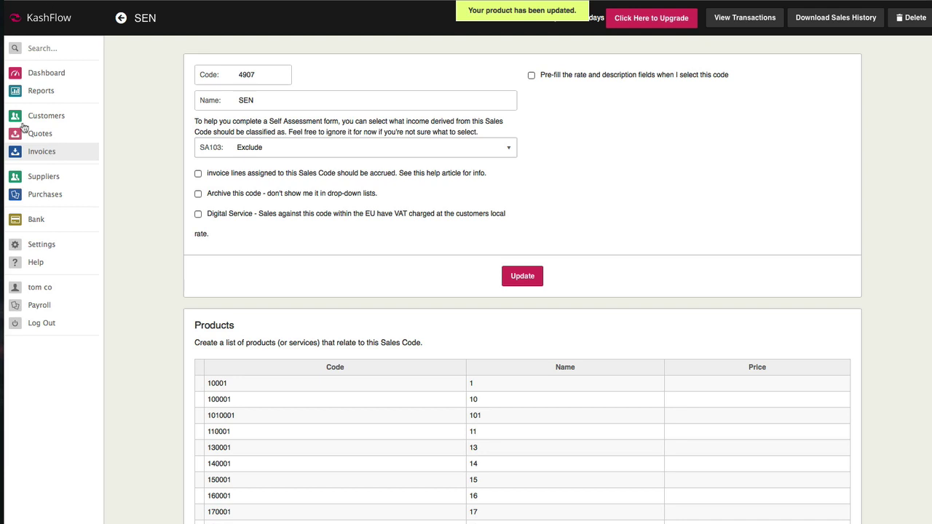
click(42, 245)
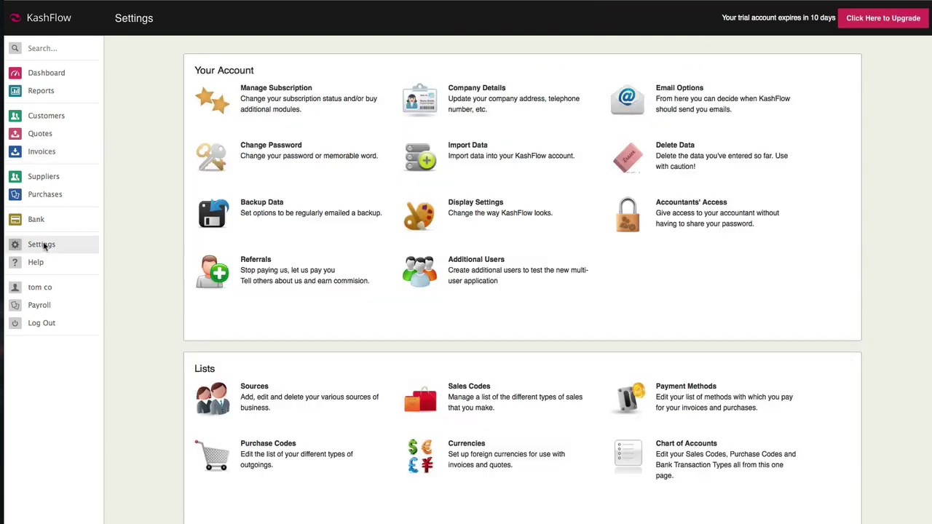
click(469, 388)
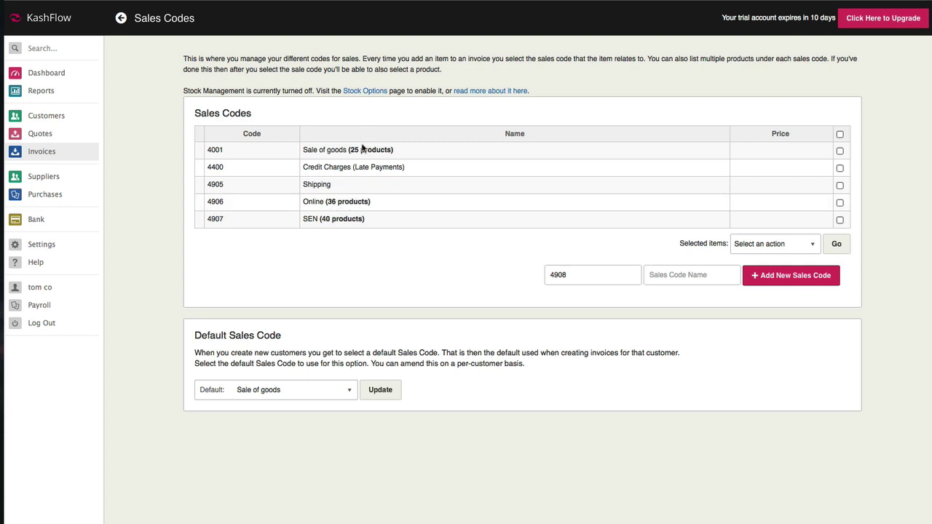
Step: Create a new invoice and add a blank line item to it
click(40, 152)
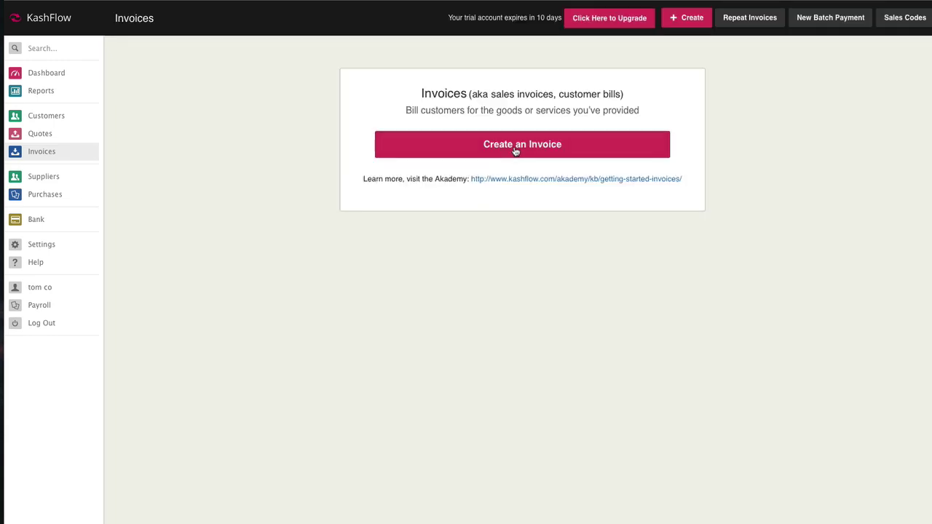
click(515, 148)
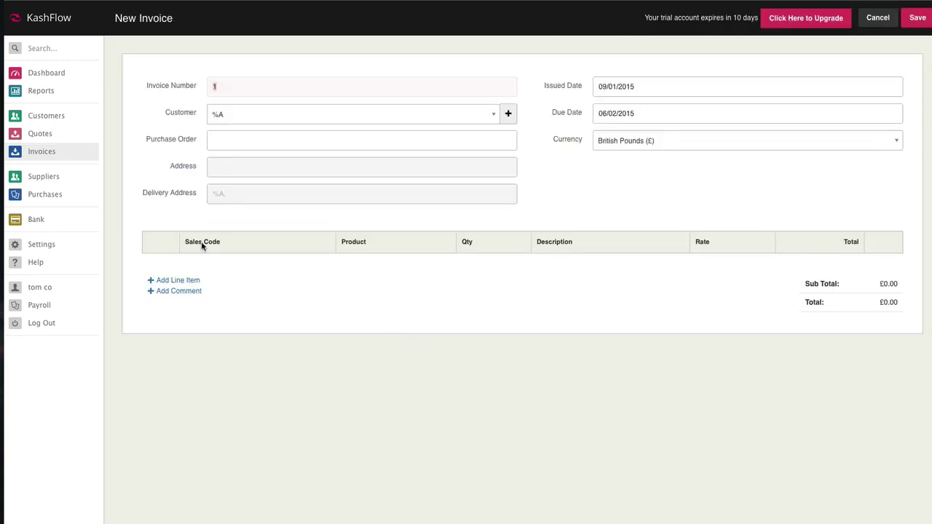
click(183, 282)
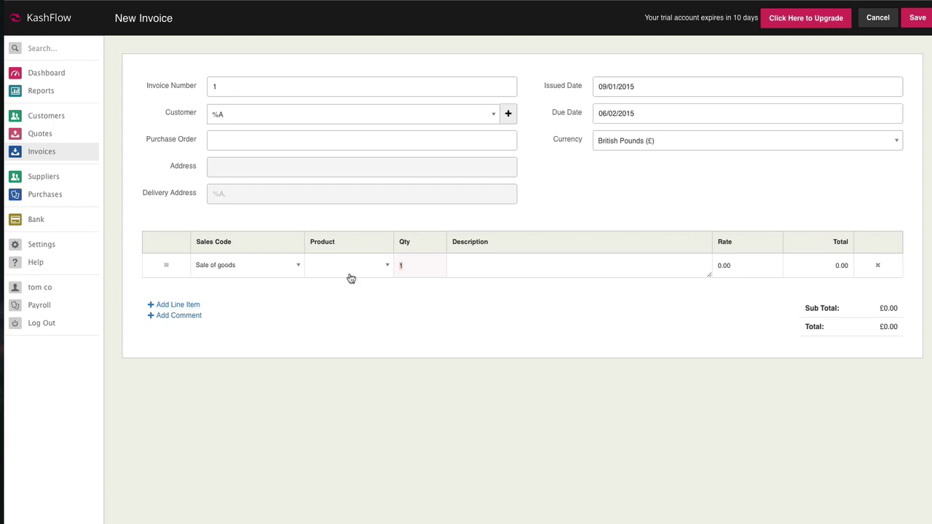
Step: Search the Sale of goods line item's products for 2 and close the list without choosing one
click(386, 265)
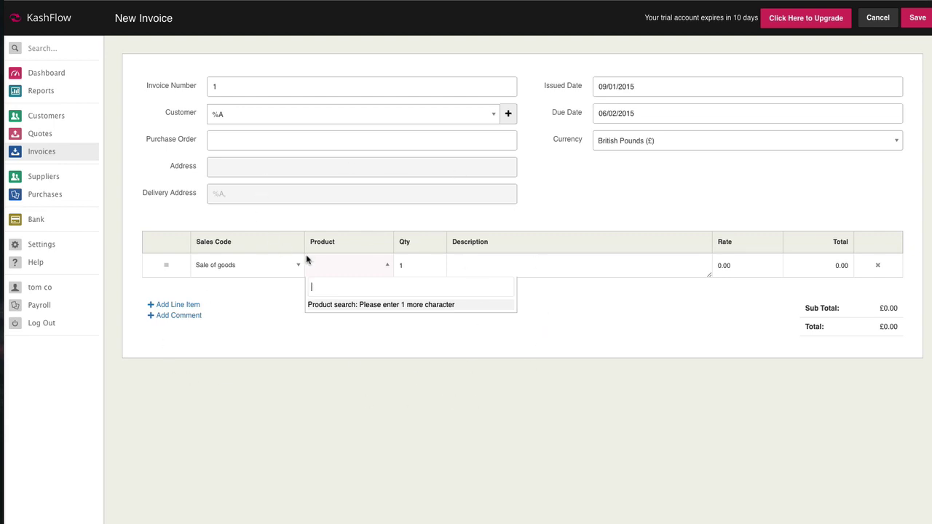
click(356, 273)
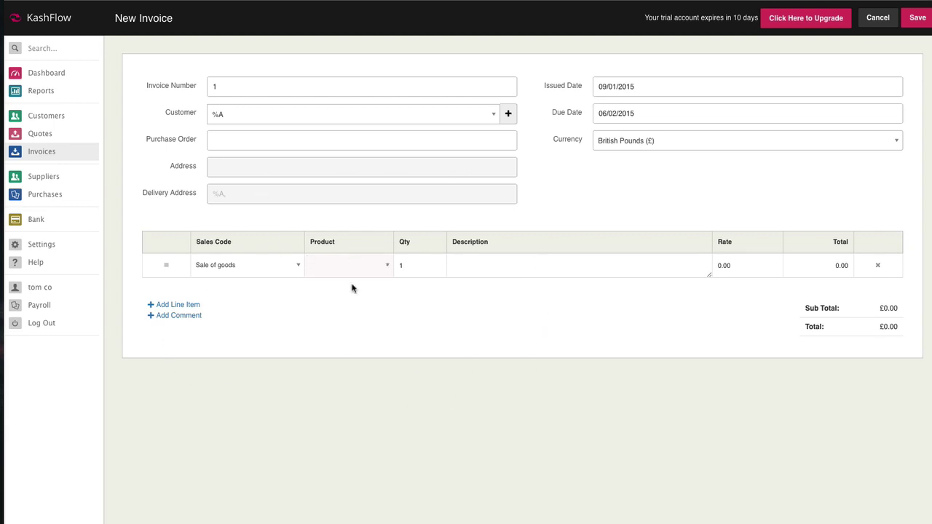
click(386, 266)
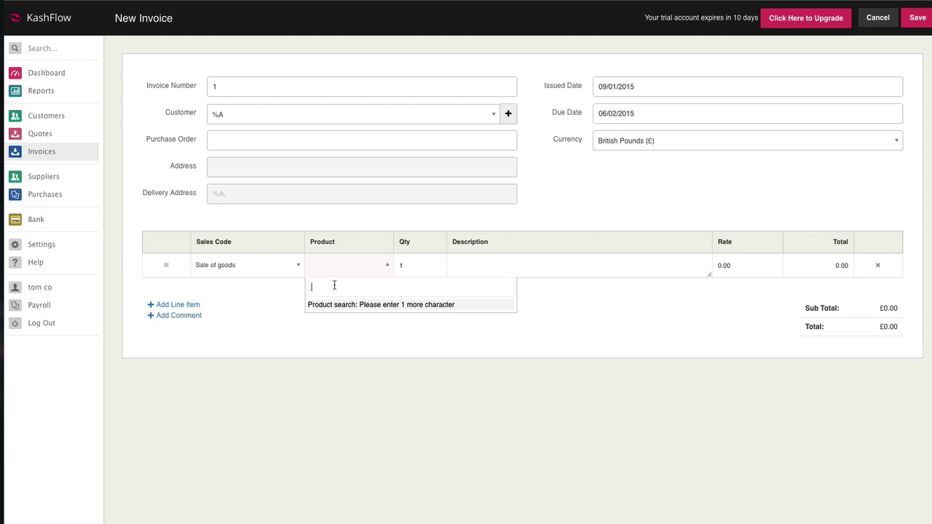
text(2)
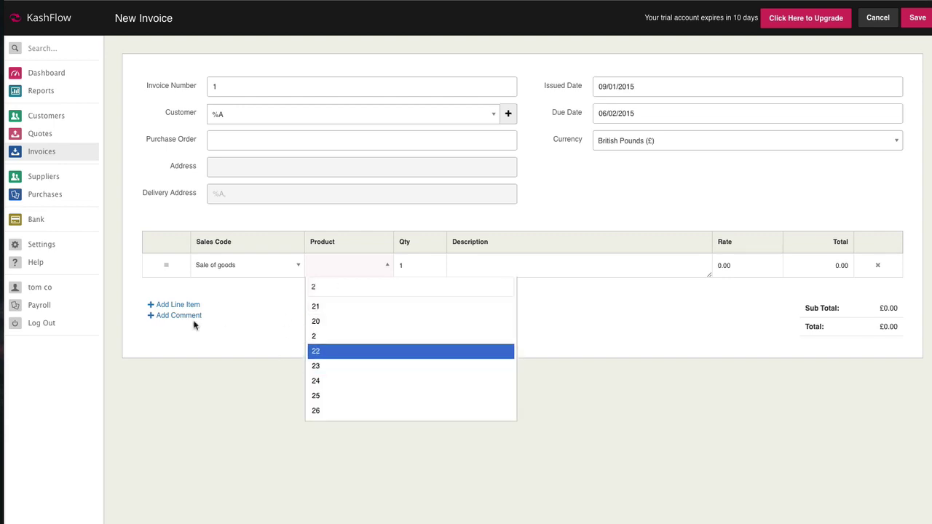
click(266, 318)
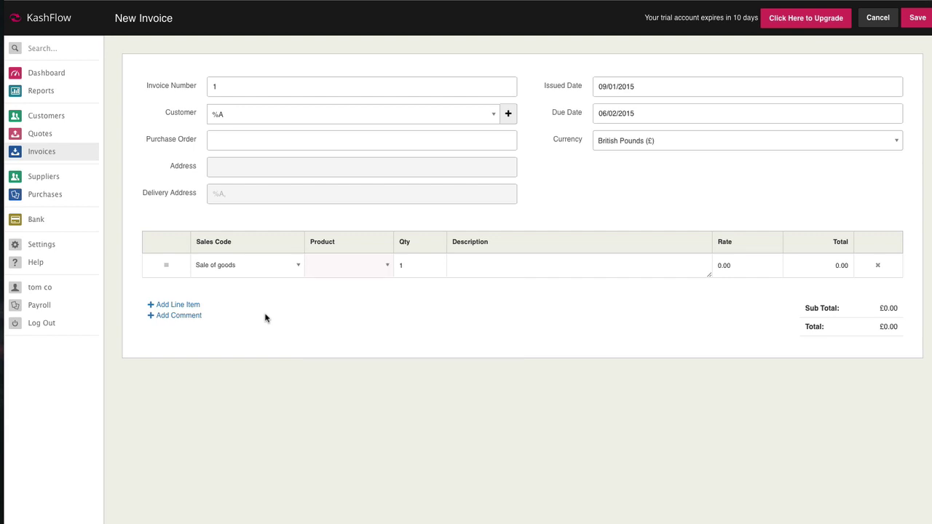
Step: Change the line item's sales code to Online and open its product search
click(298, 265)
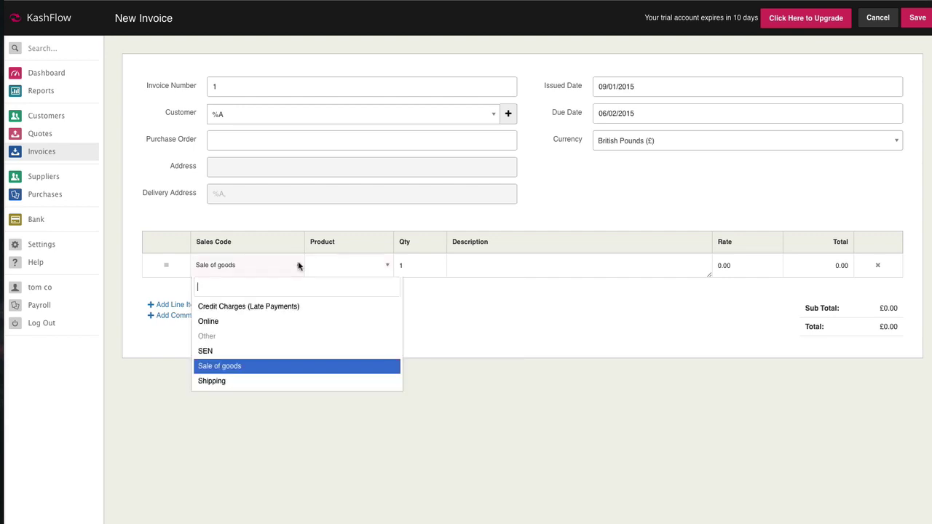
click(237, 326)
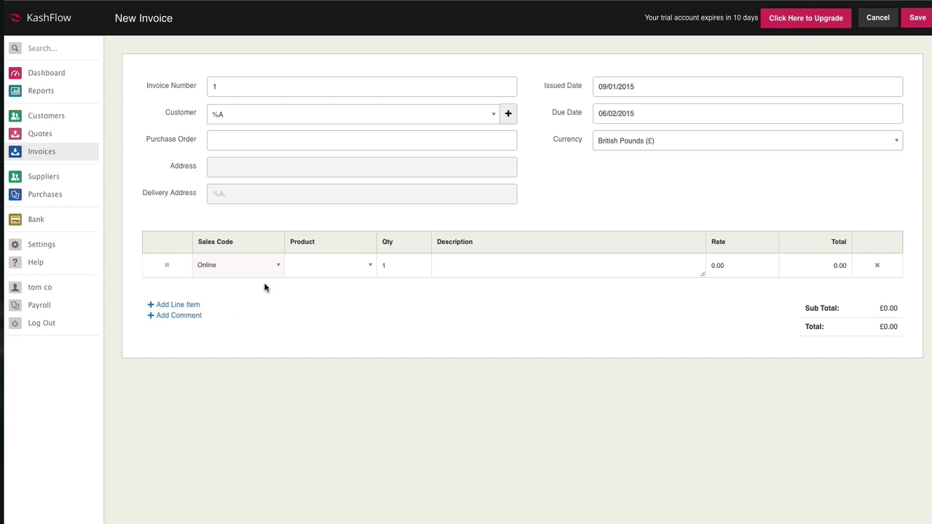
click(370, 267)
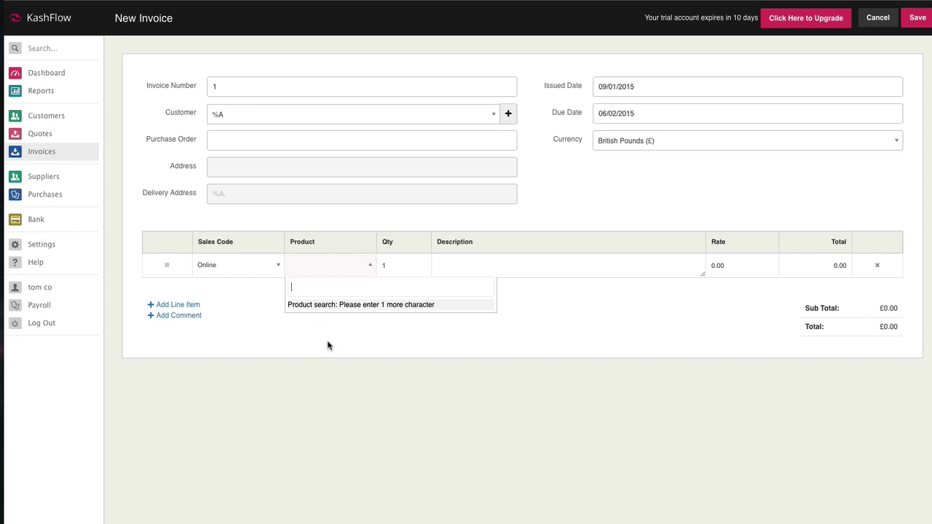
click(249, 335)
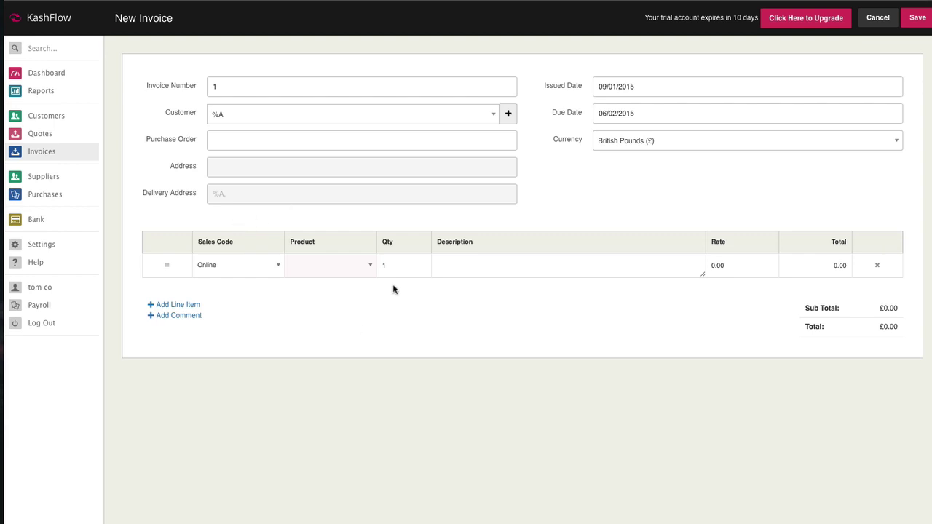
click(367, 267)
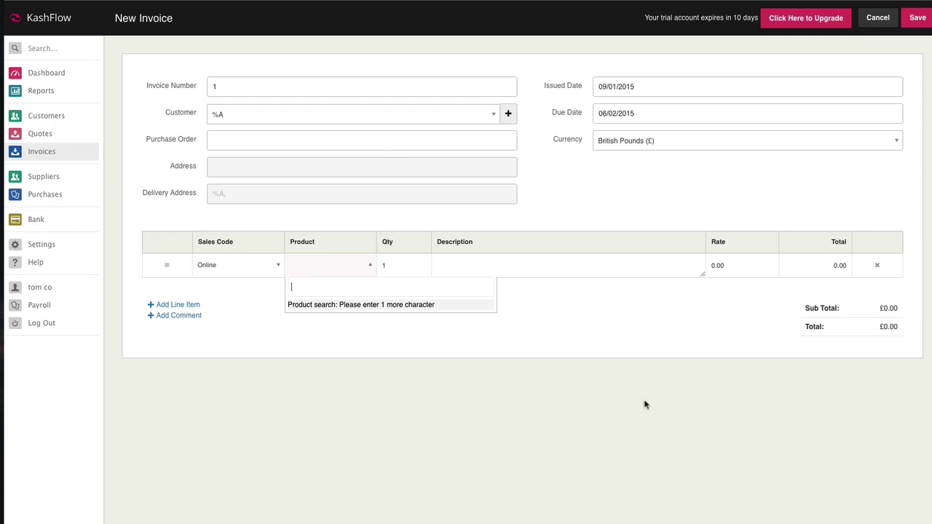